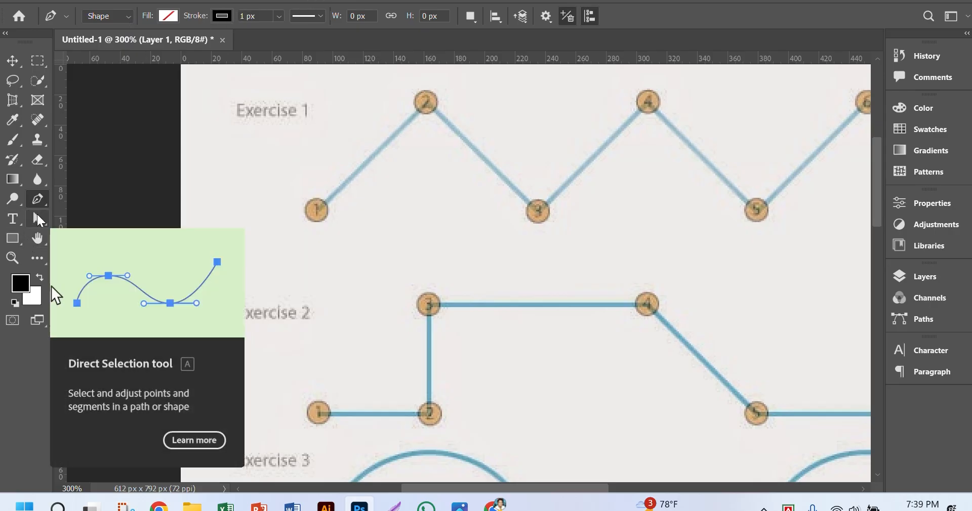
# Set the Pen tool's shape stroke colour to bright red from the recently used colours, keeping the fill off
pyautogui.click(169, 19)
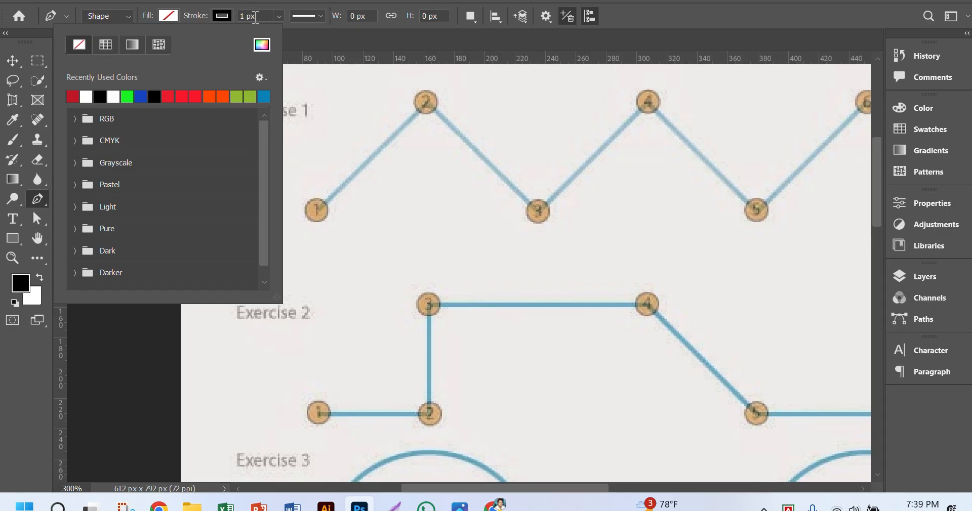
pyautogui.click(228, 15)
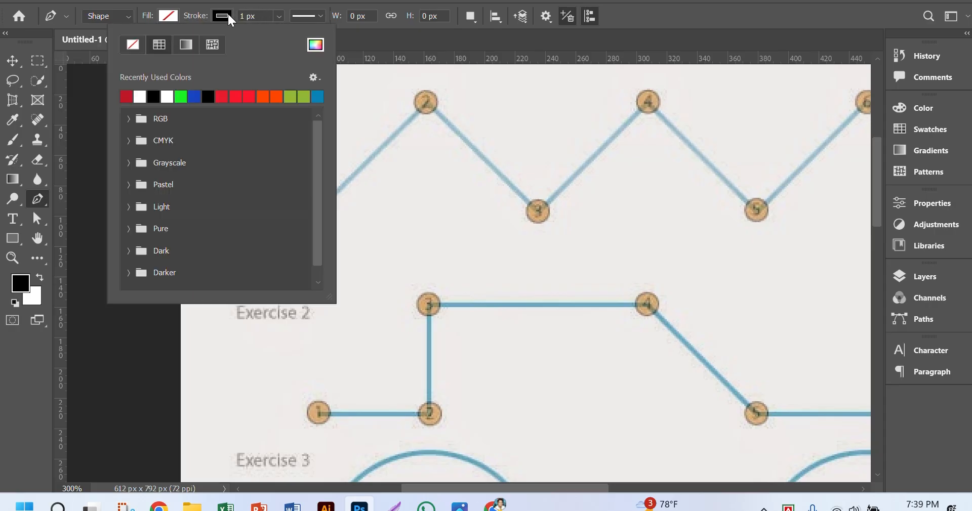
pyautogui.click(228, 14)
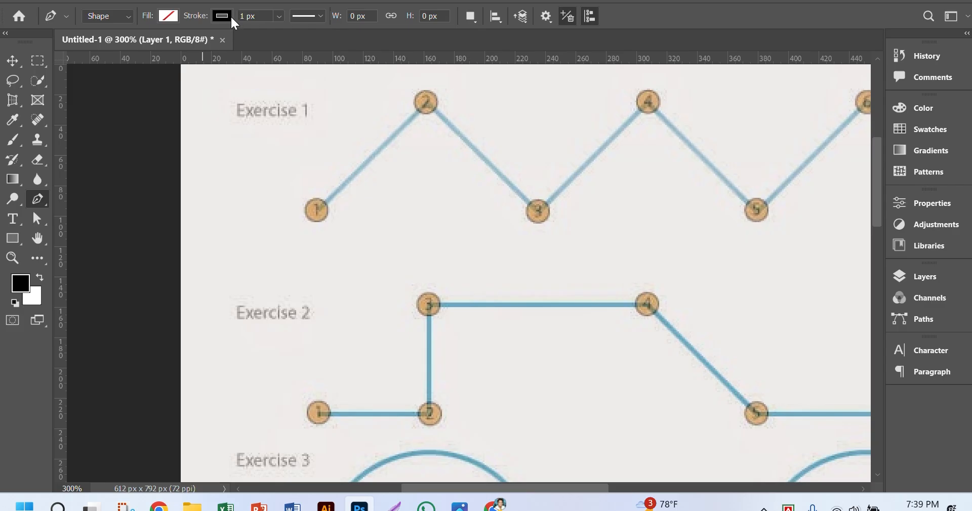
pyautogui.click(229, 16)
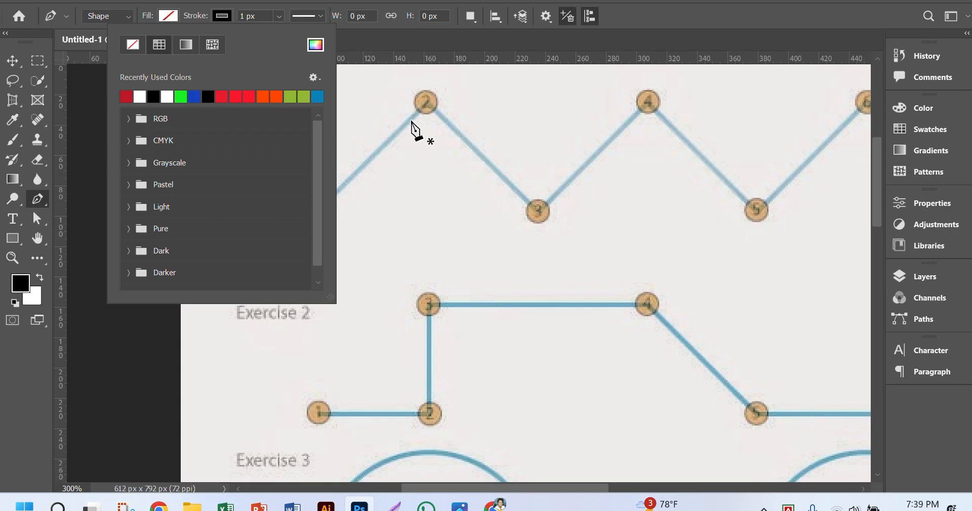
pyautogui.click(237, 95)
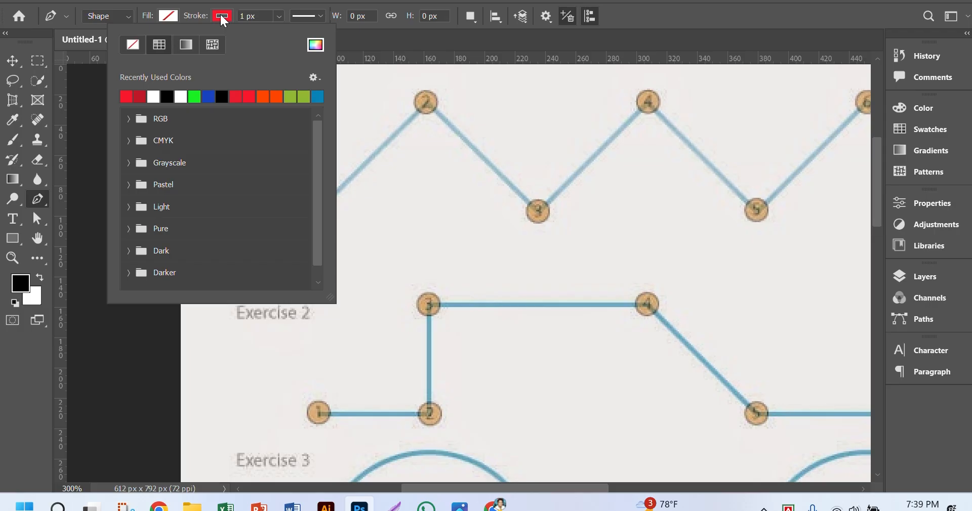
pyautogui.click(640, 11)
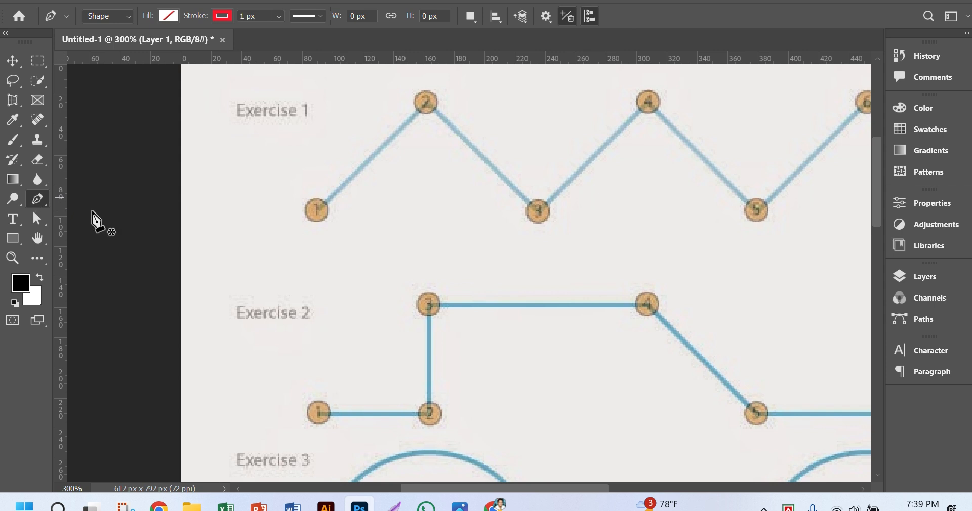
# Trace the Exercise 1 zigzag with straight Pen tool segments through points 1 to 7, and deselect the finished path
pyautogui.click(318, 211)
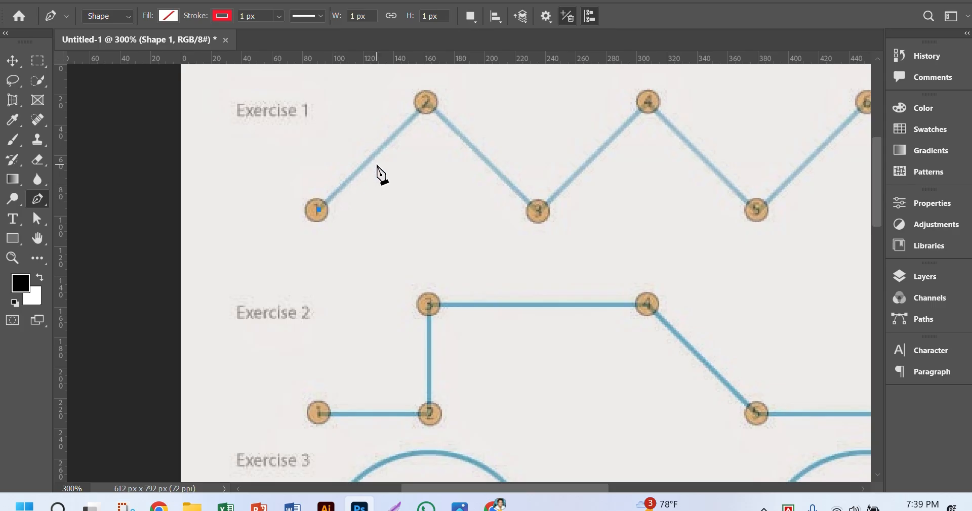
pyautogui.click(427, 102)
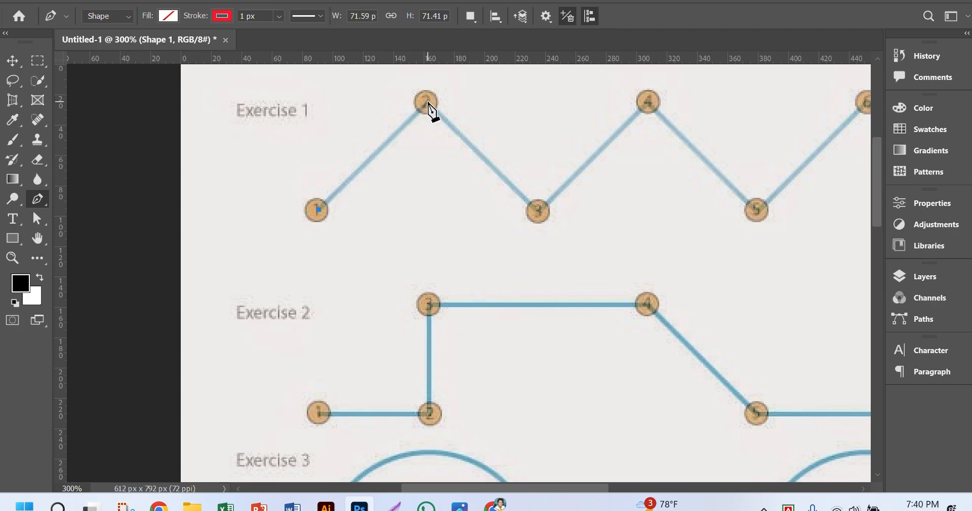
pyautogui.click(537, 208)
pyautogui.click(648, 104)
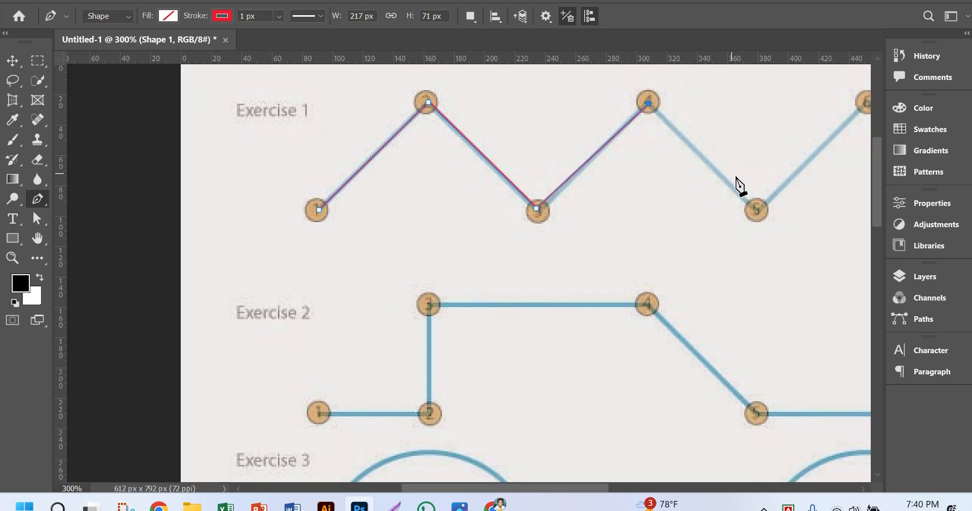
pyautogui.click(759, 210)
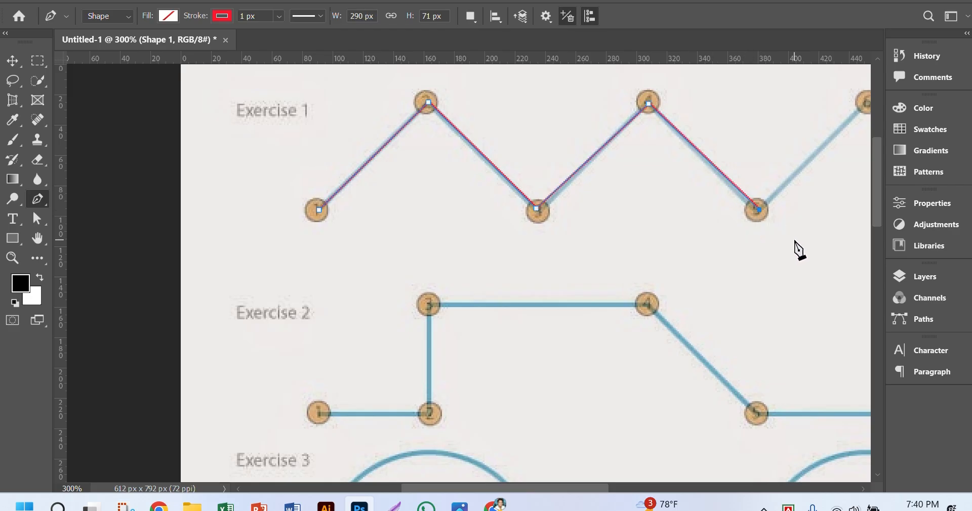
pyautogui.hotkey('ctrl', '-')
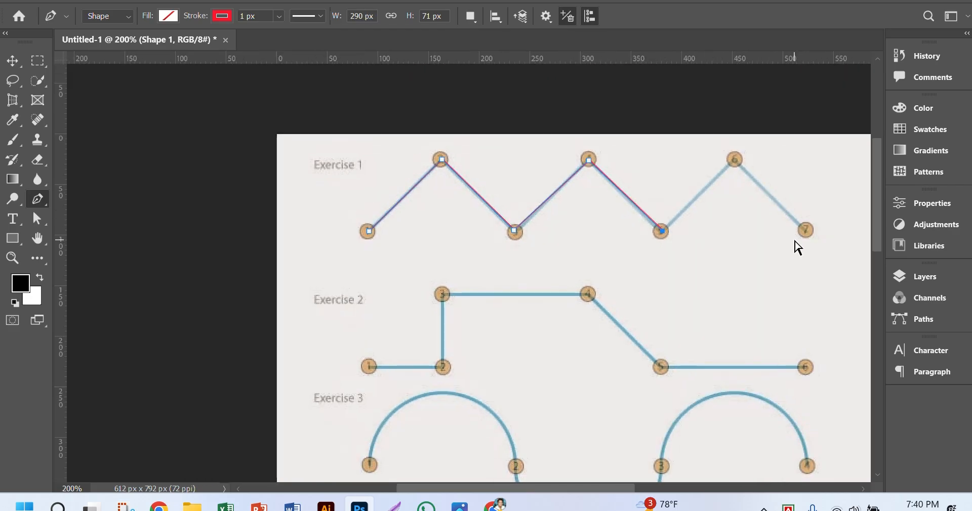
pyautogui.click(735, 162)
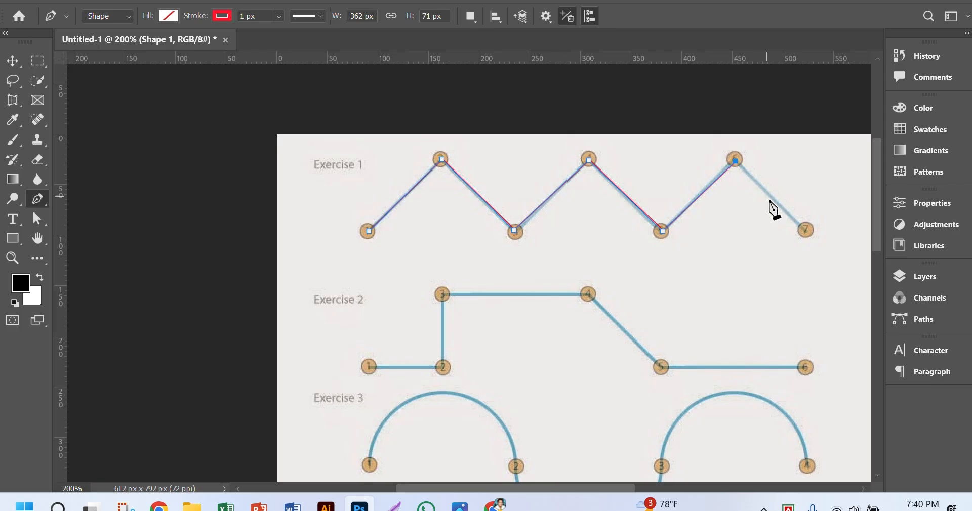
pyautogui.click(806, 231)
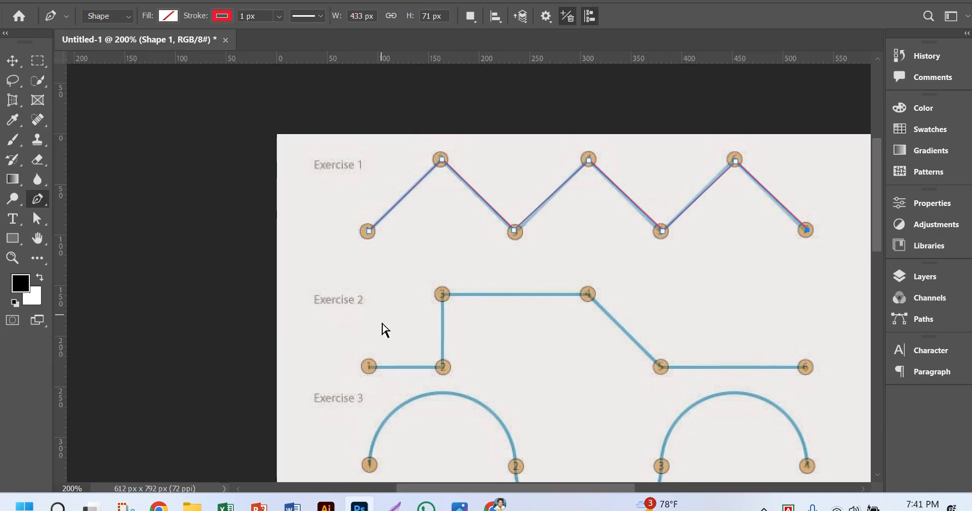
pyautogui.click(13, 61)
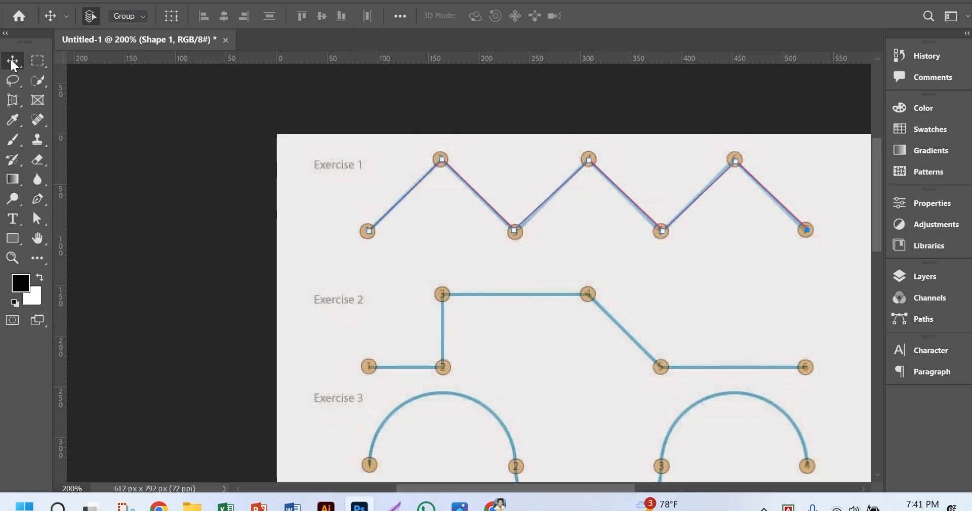
pyautogui.click(515, 342)
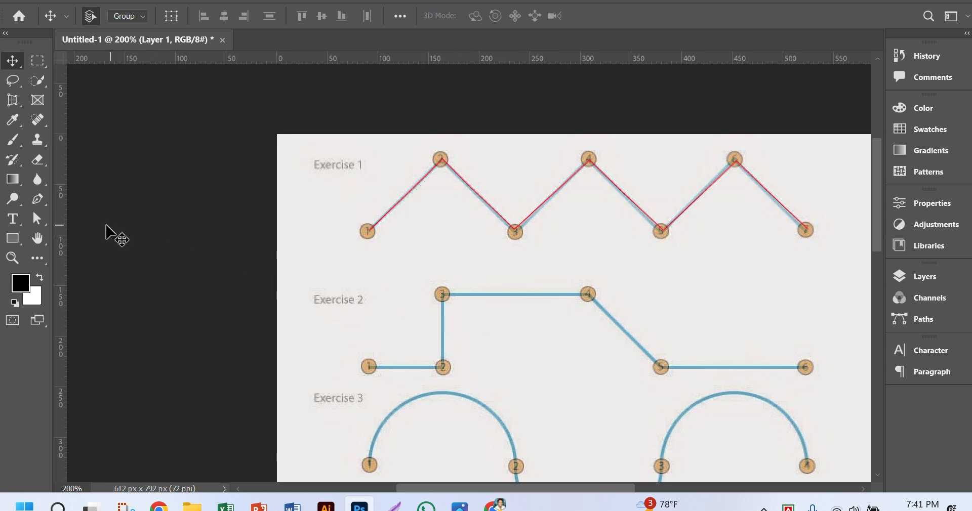
# Trace the Exercise 2 outline as a new open shape with straight Pen tool segments through points 1 to 6
pyautogui.click(43, 201)
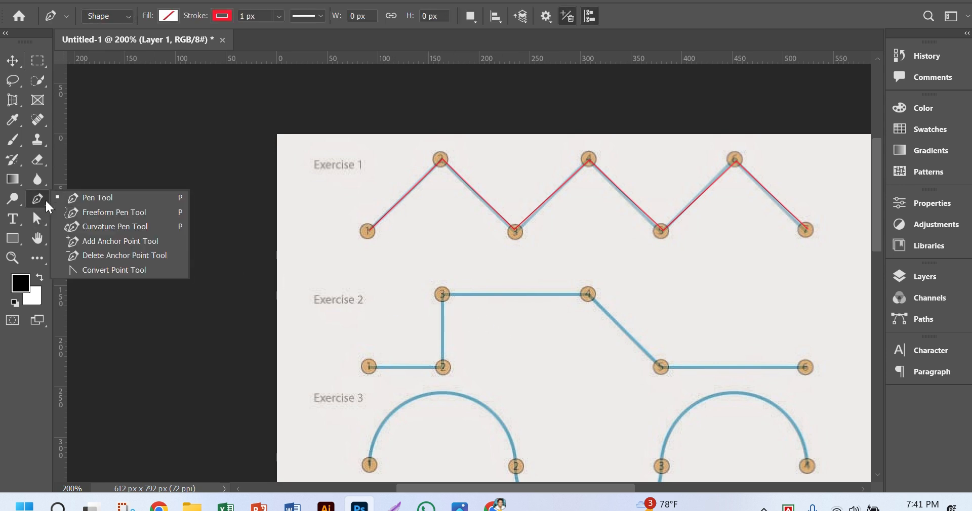
pyautogui.click(369, 368)
pyautogui.click(369, 366)
pyautogui.click(443, 366)
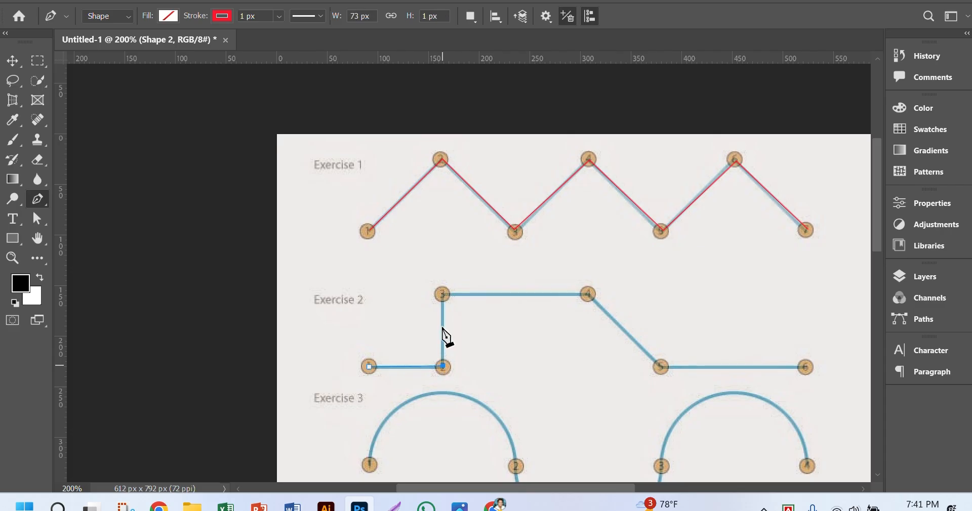
pyautogui.click(443, 294)
pyautogui.click(589, 294)
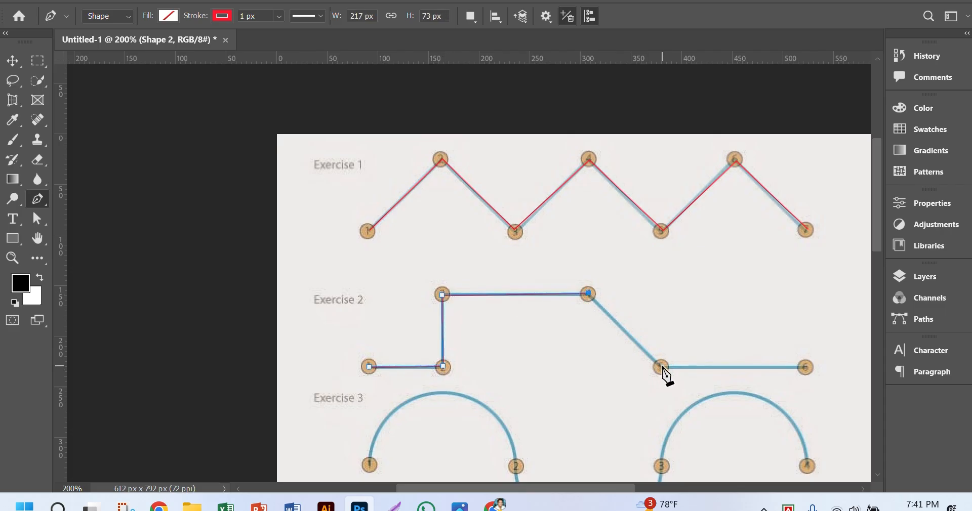
pyautogui.click(661, 367)
pyautogui.click(805, 367)
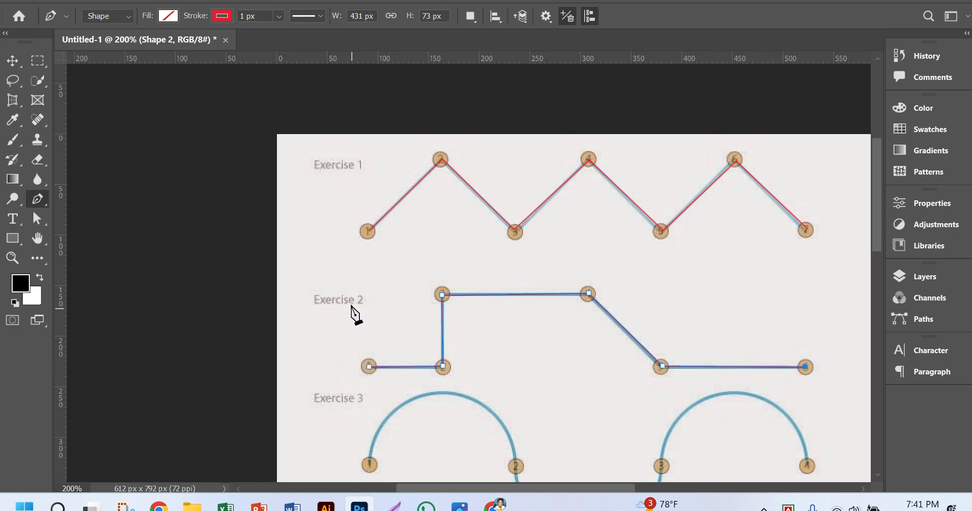
# Set the Exercise 2 path's stroke width to 4.43 px, keep the solid line style, and deselect the path
pyautogui.click(279, 17)
pyautogui.moveTo(284, 35); pyautogui.dragTo(290, 34)
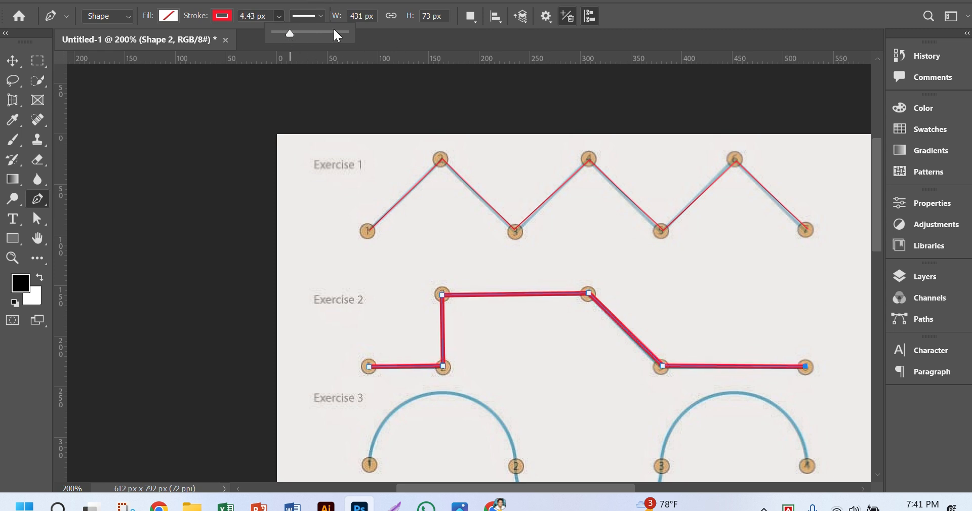
pyautogui.click(324, 15)
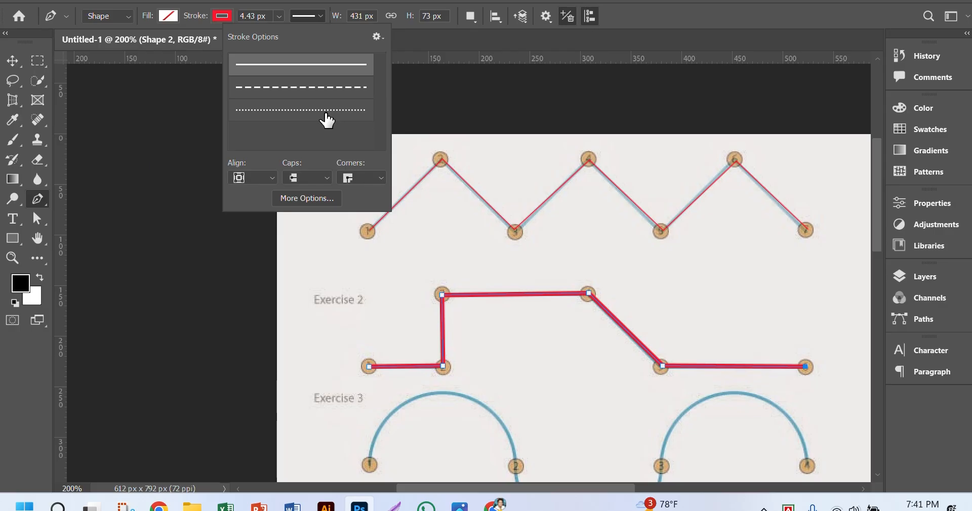
pyautogui.click(323, 16)
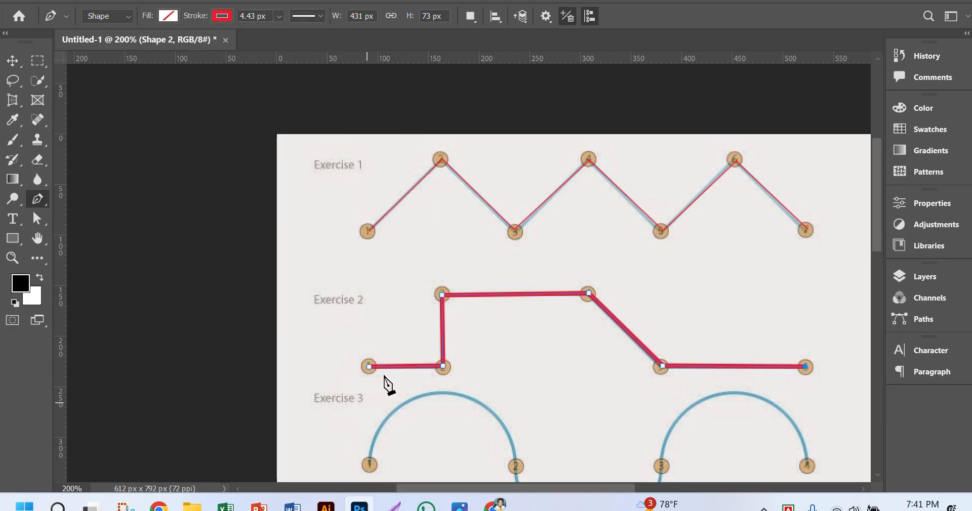
pyautogui.scroll(-5, 473, 365)
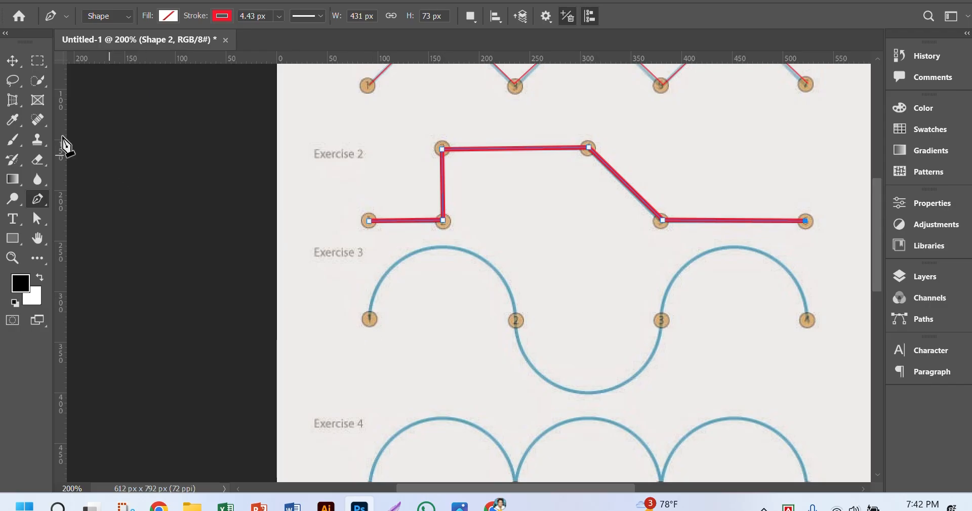
pyautogui.click(12, 60)
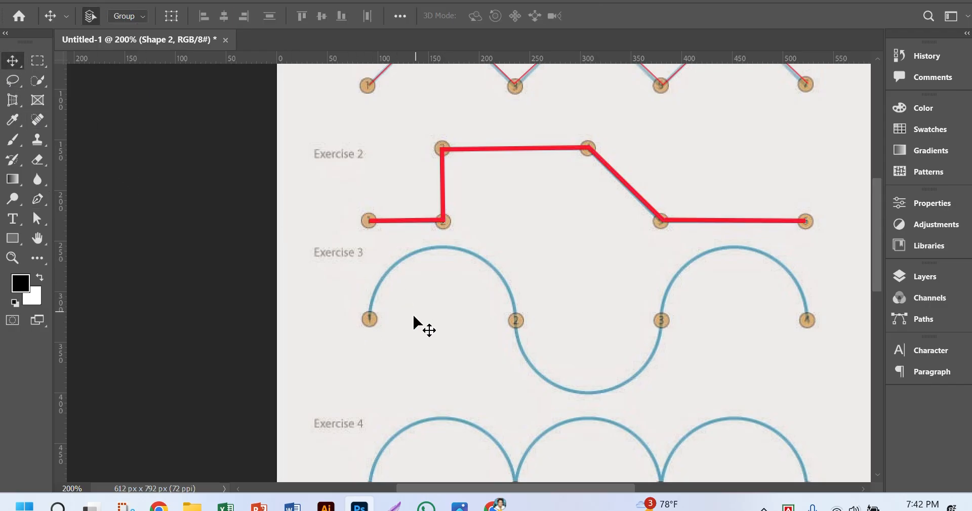
pyautogui.click(389, 351)
# Draw the first arc of Exercise 3 from point 1 to point 2 with the Pen tool, using vertical curve handles
pyautogui.click(34, 202)
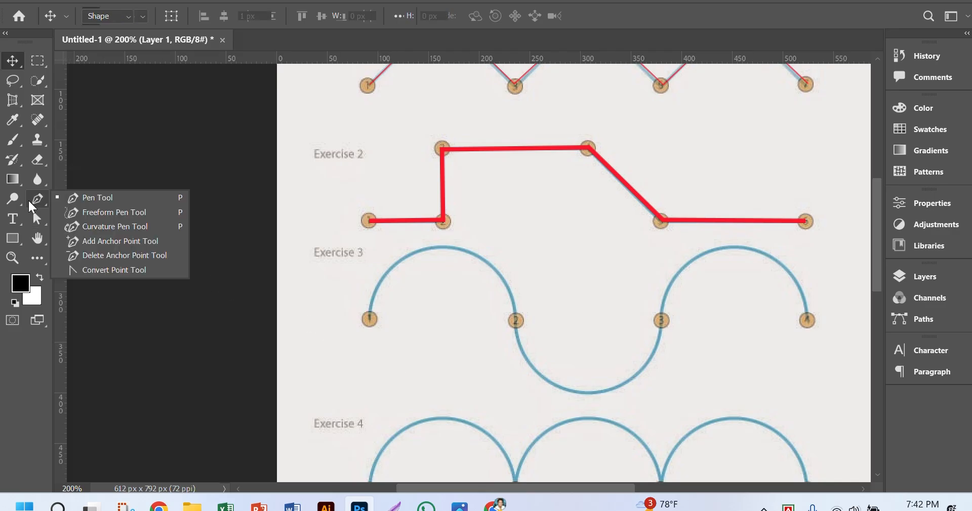
pyautogui.hotkey('shift', 'p')
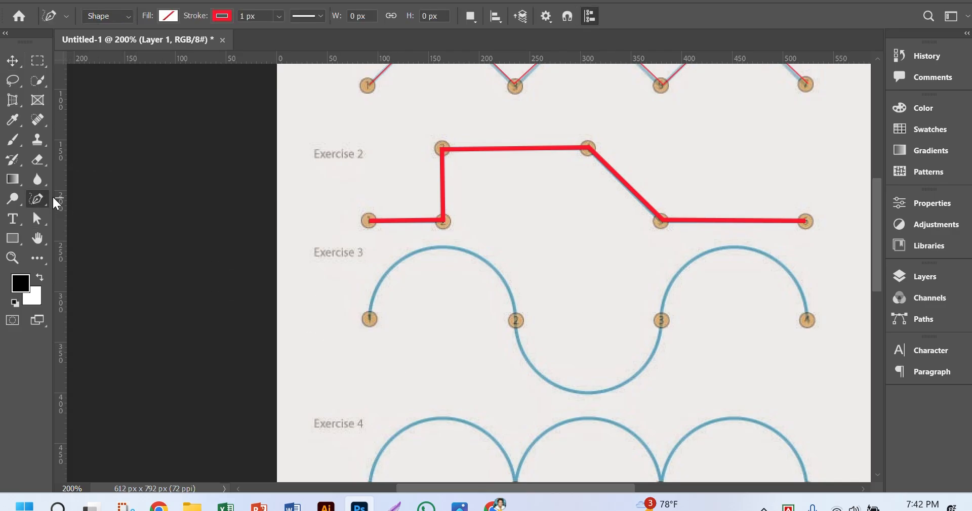
pyautogui.rightClick(45, 201)
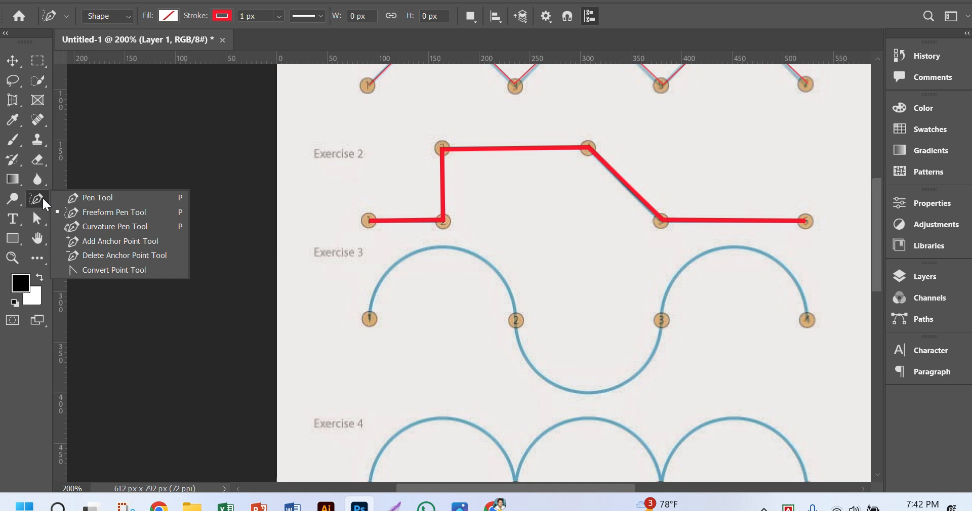
pyautogui.click(91, 197)
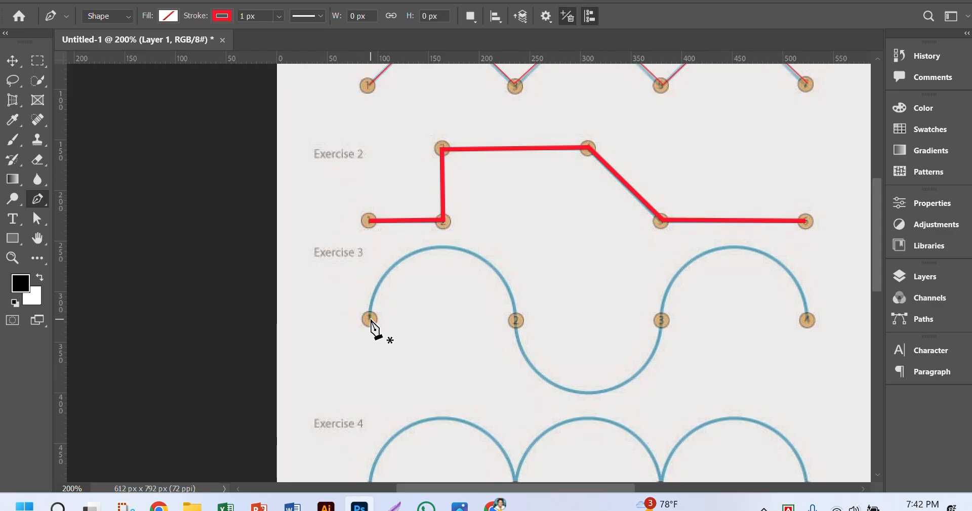
pyautogui.moveTo(370, 320); pyautogui.dragTo(369, 239)
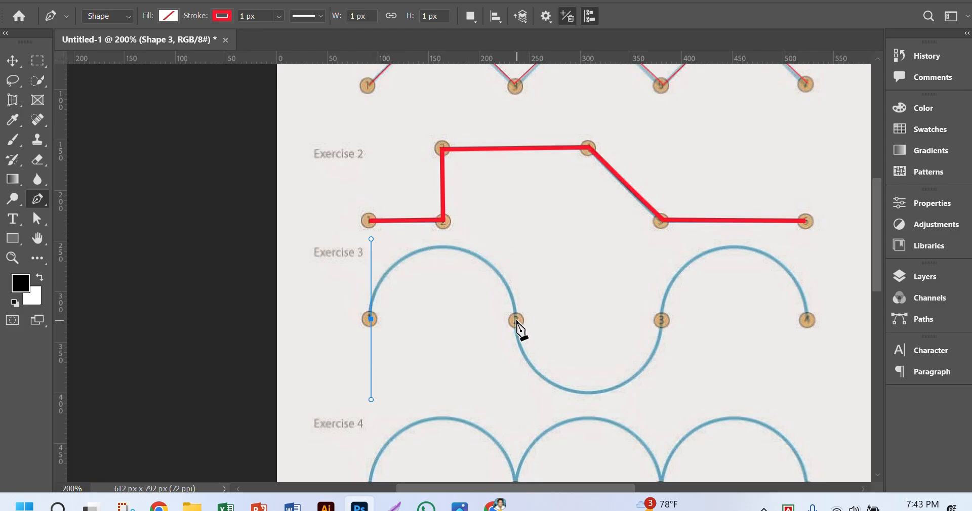
pyautogui.moveTo(516, 321); pyautogui.dragTo(544, 411)
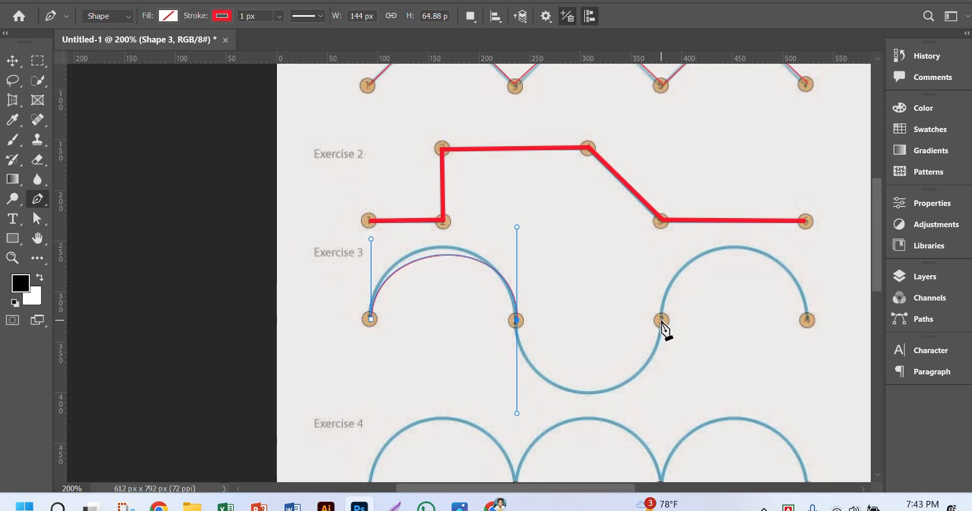
# Try to extend the Exercise 3 curve from point 2 to point 3 with a vertical handle, and undo that segment
pyautogui.moveTo(661, 321); pyautogui.dragTo(679, 219)
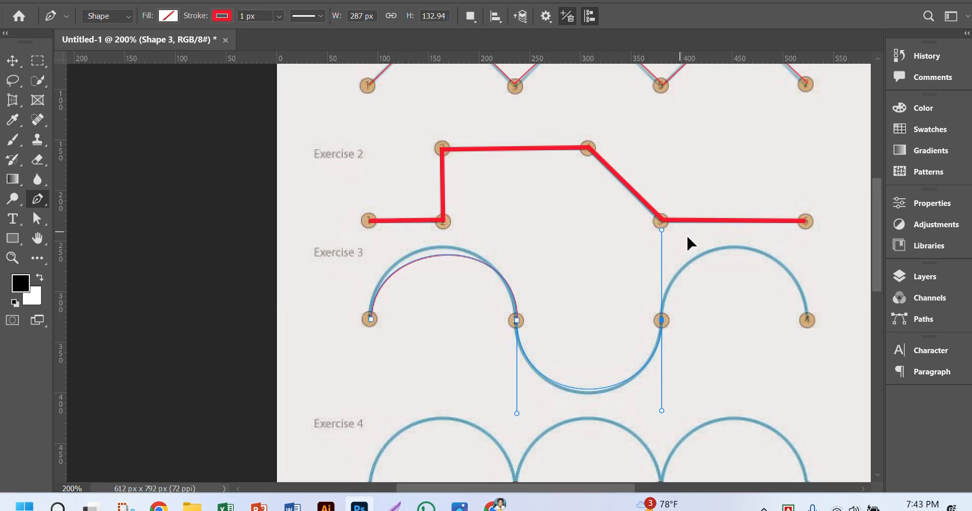
pyautogui.hotkey('ctrl', 'z')
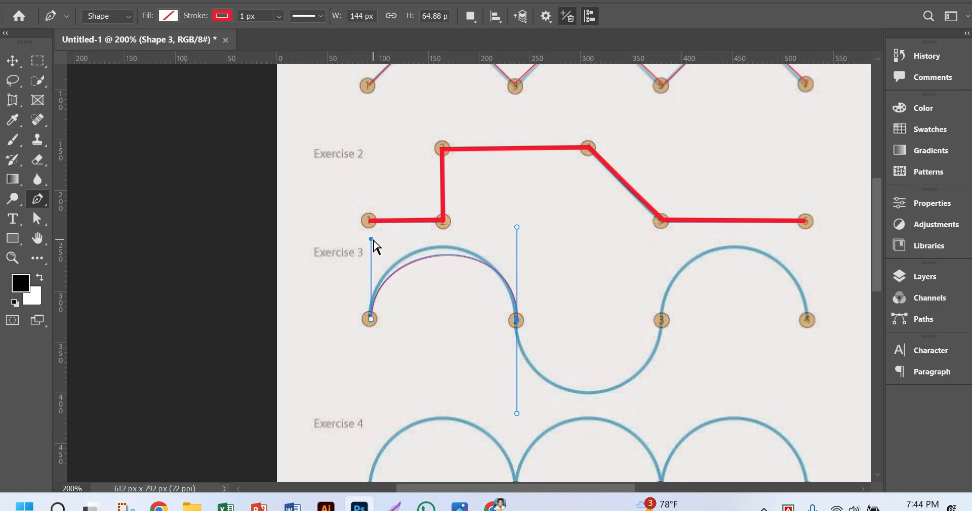
# Lengthen the upper direction handle at point 1 straight upward so the first Exercise 3 arc follows the template semicircle
pyautogui.keyDown('ctrl'); pyautogui.click(371, 240); pyautogui.keyUp('ctrl')
pyautogui.moveTo(372, 241); pyautogui.dragTo(355, 210)
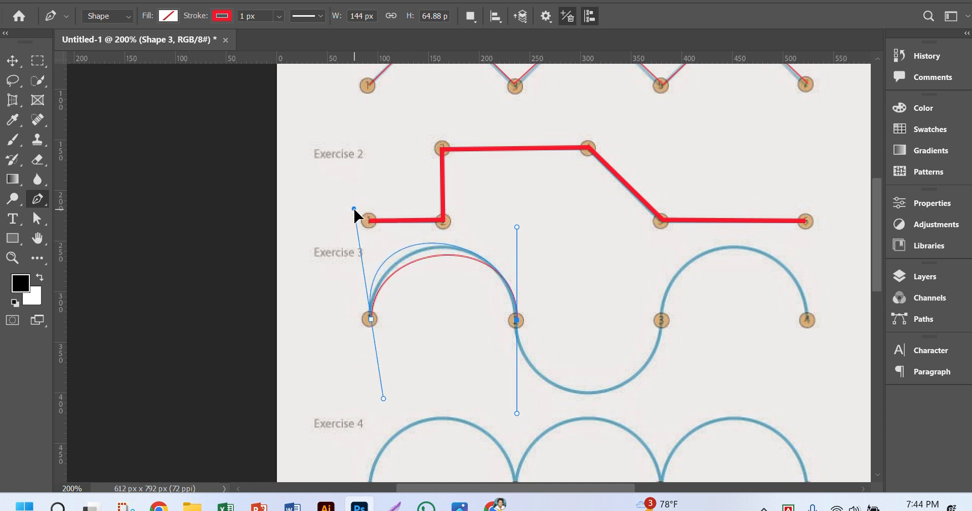
pyautogui.hotkey('ctrl', 'z')
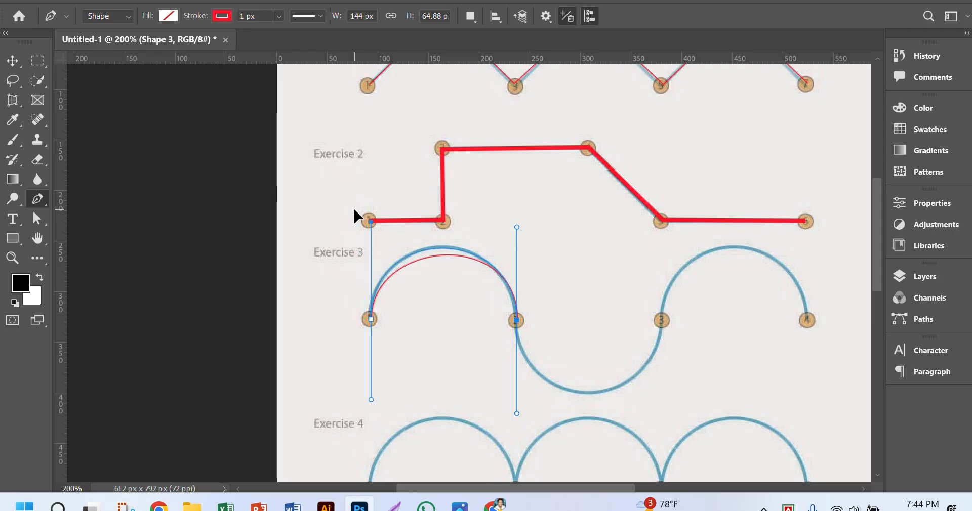
pyautogui.hotkey('ctrl', 'z')
pyautogui.moveTo(360, 240)
pyautogui.mouseDown()
pyautogui.moveTo(367, 208)
pyautogui.moveTo(368, 225)
pyautogui.mouseUp()
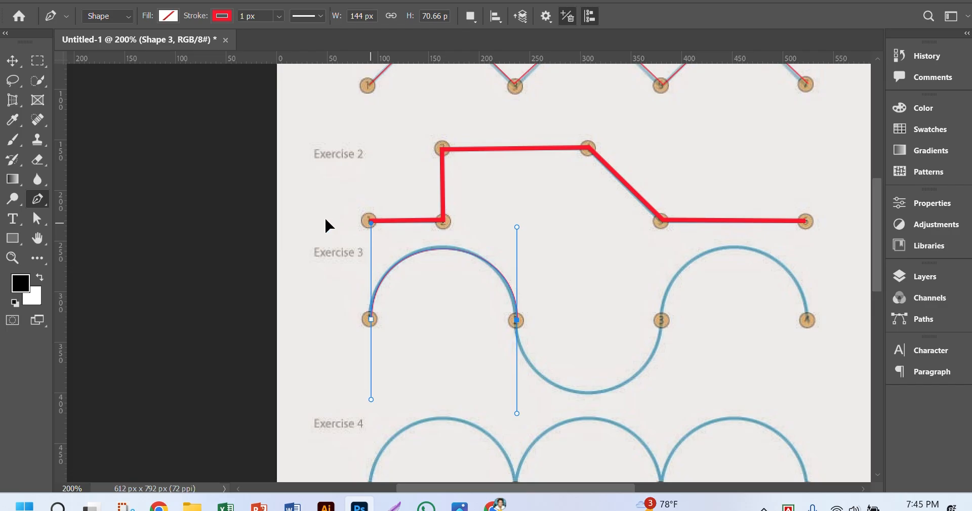
# Deselect the first Exercise 3 arc, and try to continue it from point 2 to point 3 with a curved segment
pyautogui.moveTo(325, 218); pyautogui.dragTo(382, 224)
pyautogui.moveTo(526, 421); pyautogui.dragTo(558, 459)
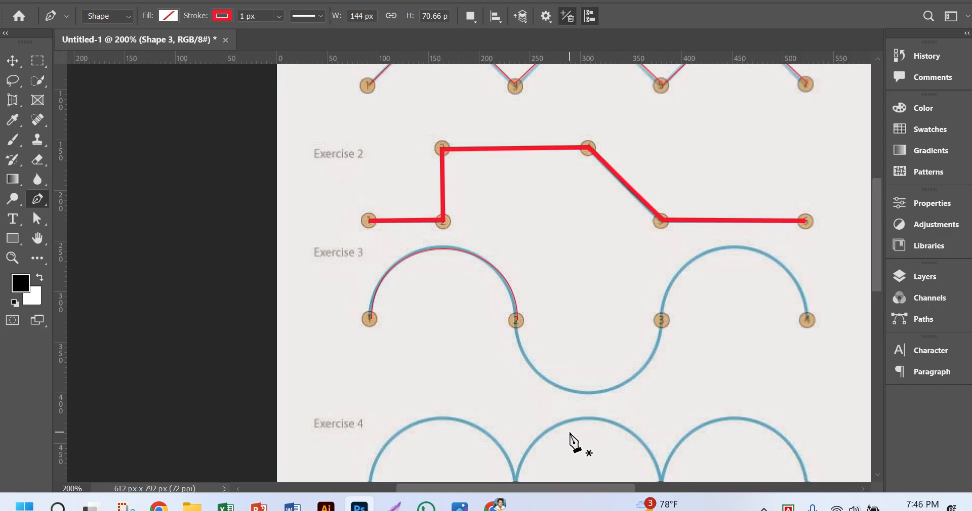
pyautogui.click(517, 320)
pyautogui.moveTo(661, 321); pyautogui.dragTo(665, 263)
pyautogui.keyDown('ctrl'); pyautogui.click(516, 321); pyautogui.keyUp('ctrl')
# Reselect the first Exercise 3 arc and resume its open end at point 2 with the Pen tool
pyautogui.click(40, 220)
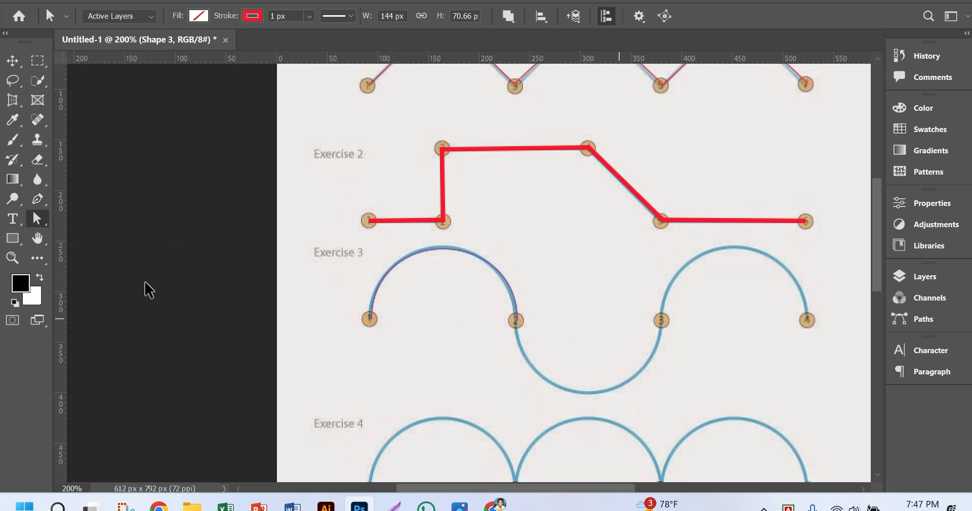
pyautogui.click(35, 201)
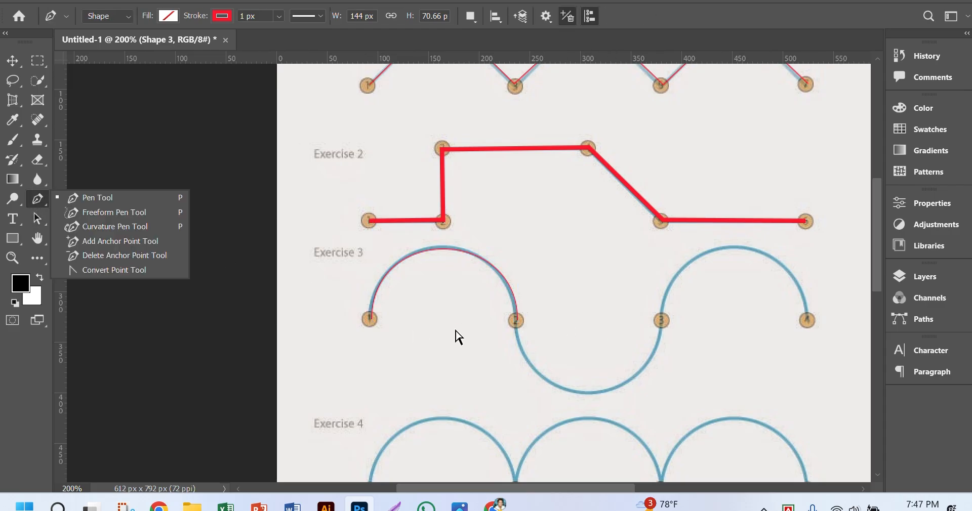
pyautogui.click(519, 320)
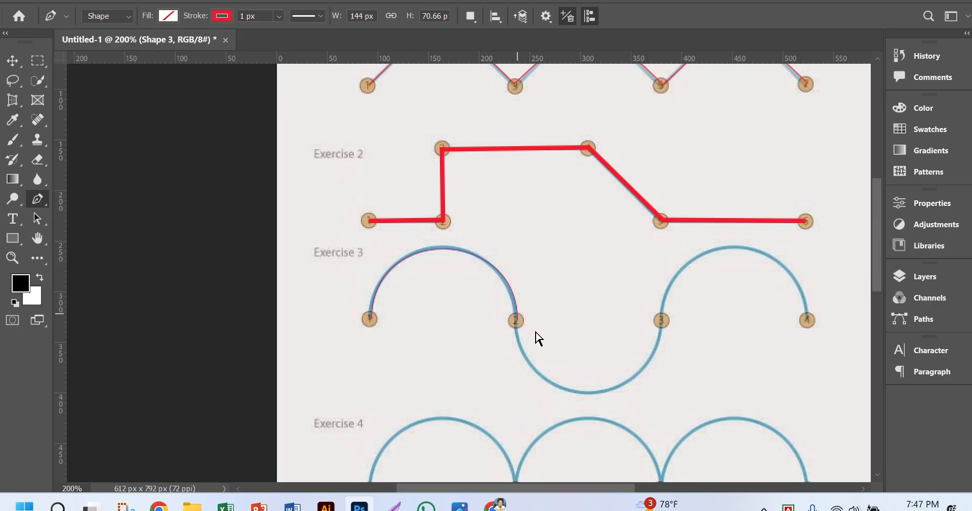
pyautogui.click(517, 322)
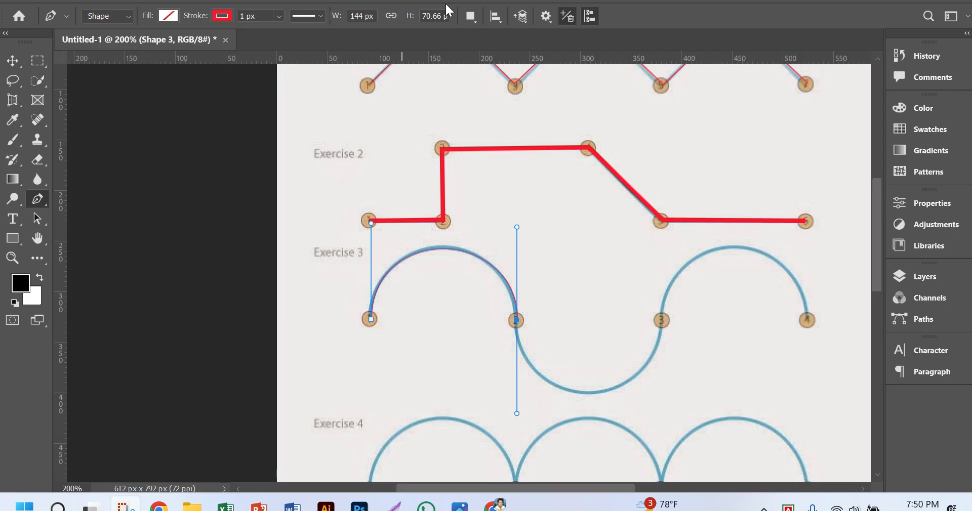
# Draw the second Exercise 3 arc from point 2 to point 3 with the Pen tool, constraining the curve handles to vertical
pyautogui.click(38, 203)
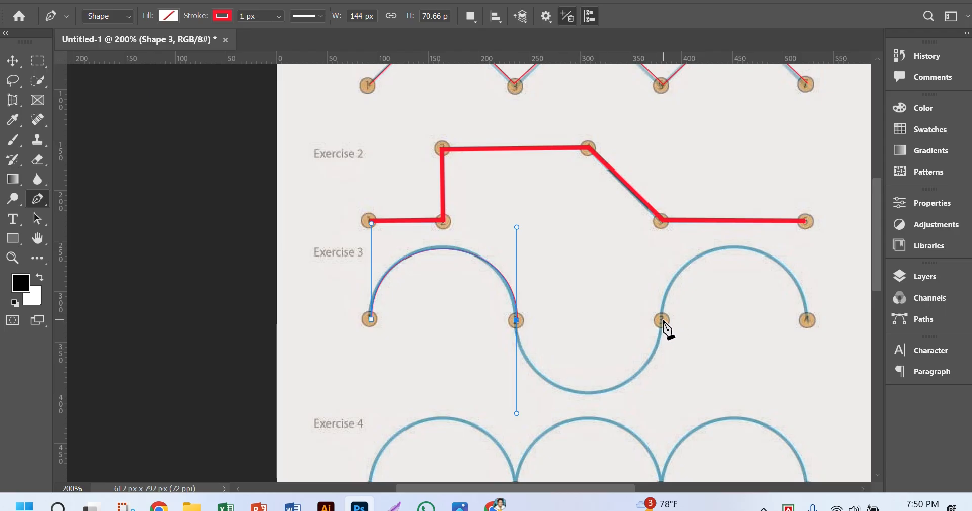
pyautogui.moveTo(663, 322); pyautogui.dragTo(670, 221)
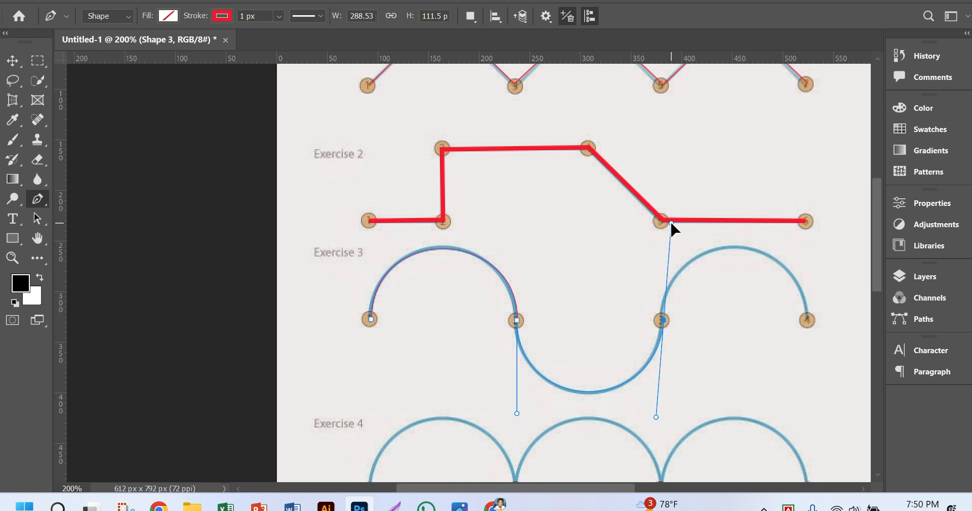
pyautogui.press('shift')
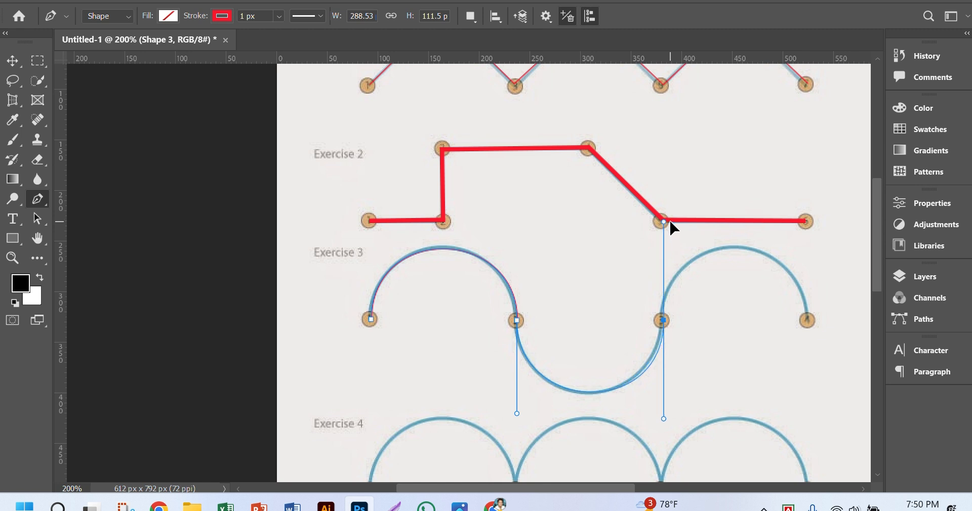
pyautogui.moveTo(669, 221); pyautogui.dragTo(669, 221)
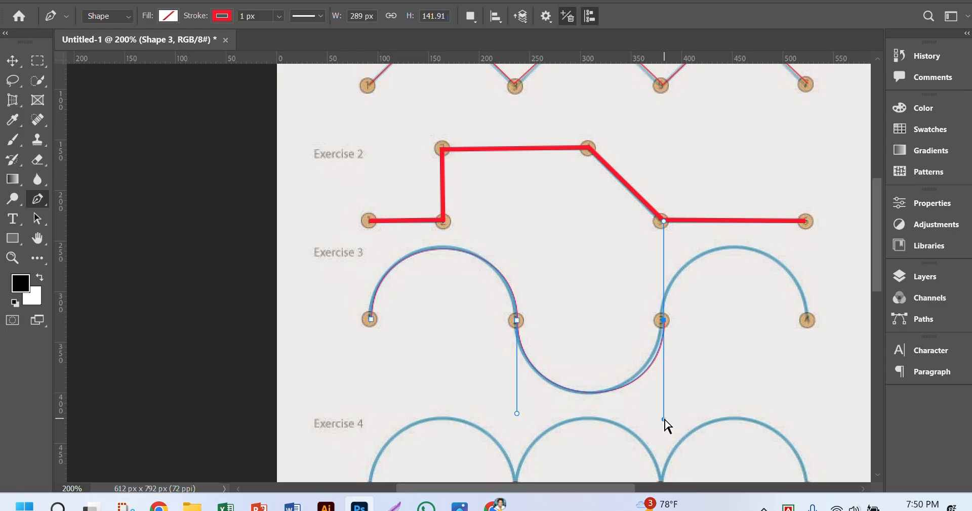
# Adjust the lengths of the lower direction handles at points 2 and 3 so the second arc follows the template semicircle
pyautogui.moveTo(664, 419); pyautogui.dragTo(664, 398)
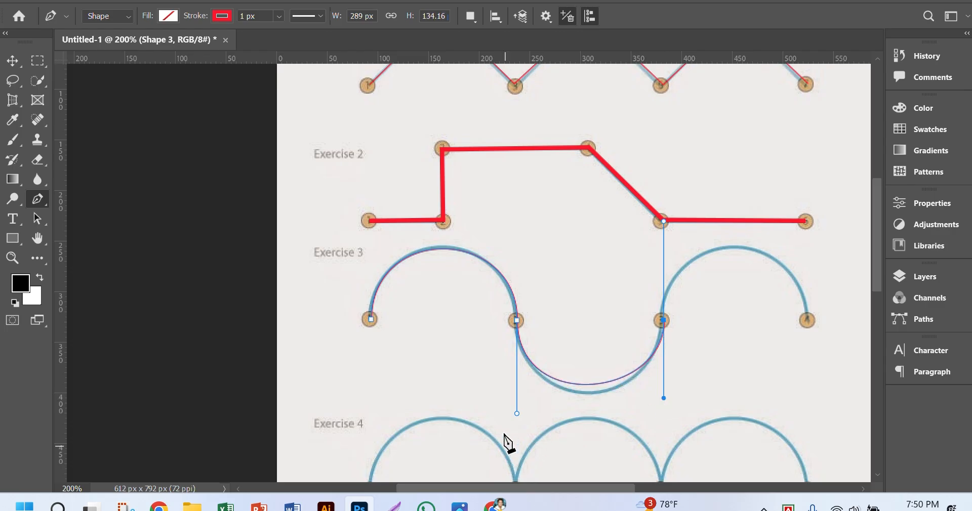
pyautogui.moveTo(518, 414); pyautogui.dragTo(517, 426)
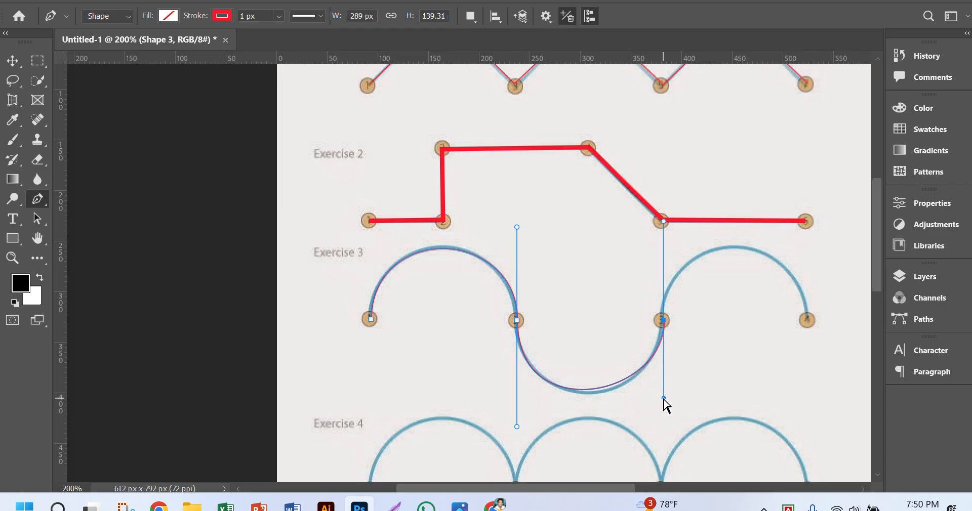
pyautogui.moveTo(663, 399); pyautogui.dragTo(663, 411)
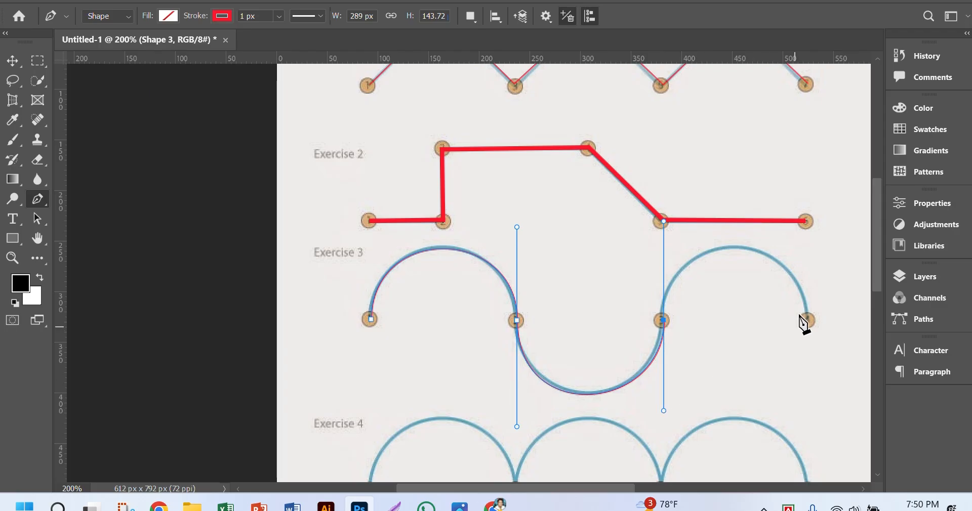
# Draw the third Exercise 3 arc from point 3 to point 4 with vertical handles, and undo the stray segment beyond point 4
pyautogui.hscroll(3, 794, 324)
pyautogui.hscroll(2, 781, 331)
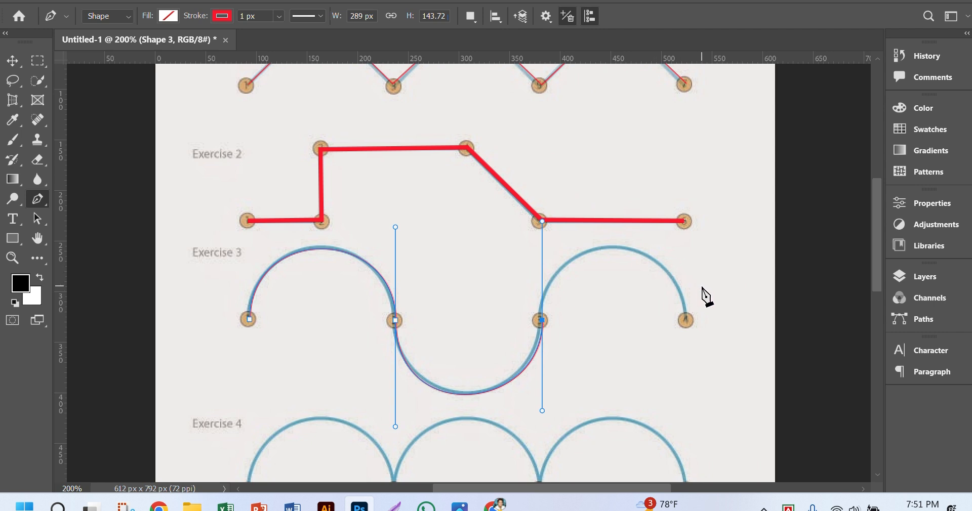
pyautogui.moveTo(686, 320); pyautogui.dragTo(700, 403)
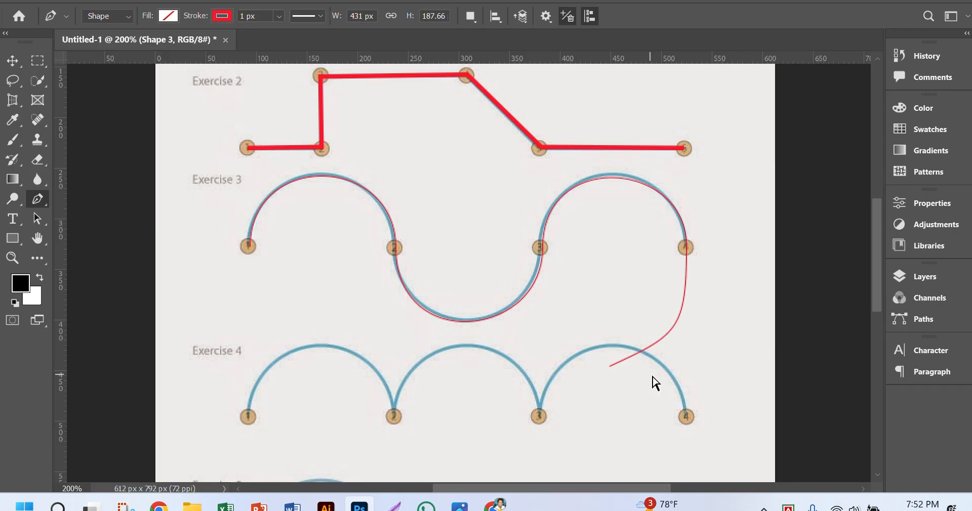
pyautogui.hotkey('ctrl', 'z')
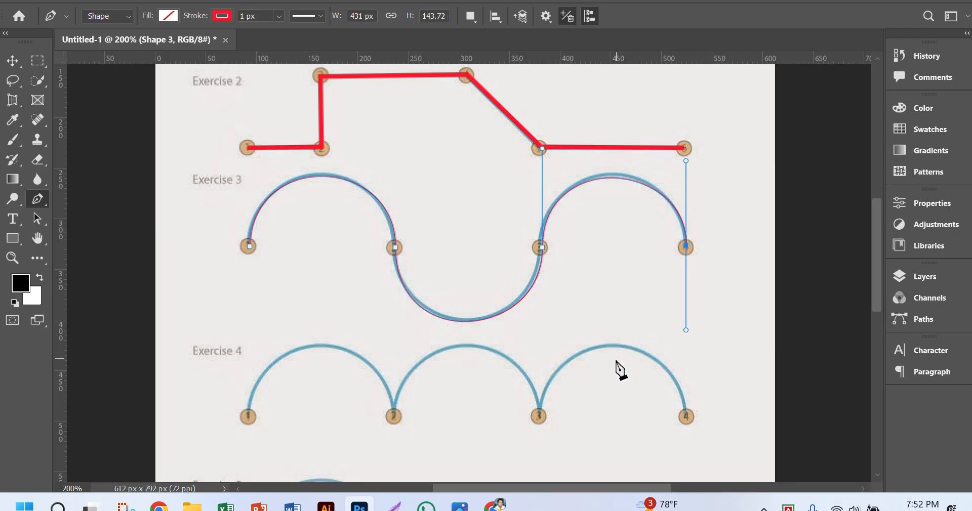
# Try to extend the path from point 4 into Exercise 4's third arc, deselect the path, and undo that segment
pyautogui.moveTo(614, 361); pyautogui.dragTo(576, 386)
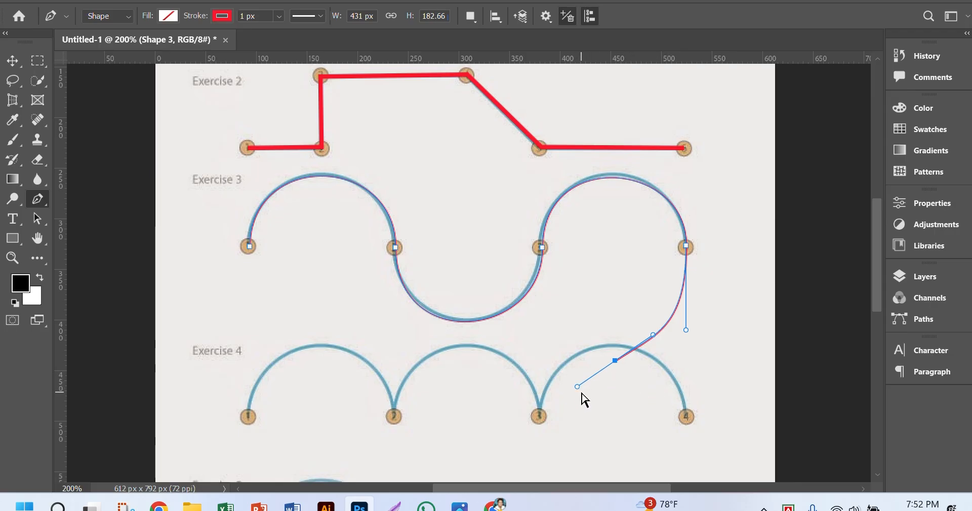
pyautogui.moveTo(581, 392); pyautogui.dragTo(579, 415)
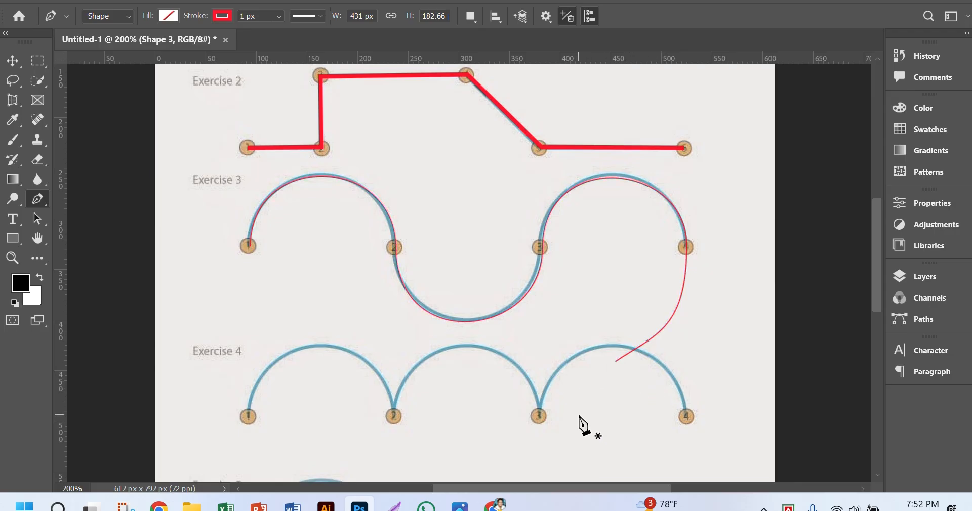
pyautogui.keyDown('ctrl'); pyautogui.click(580, 416); pyautogui.keyUp('ctrl')
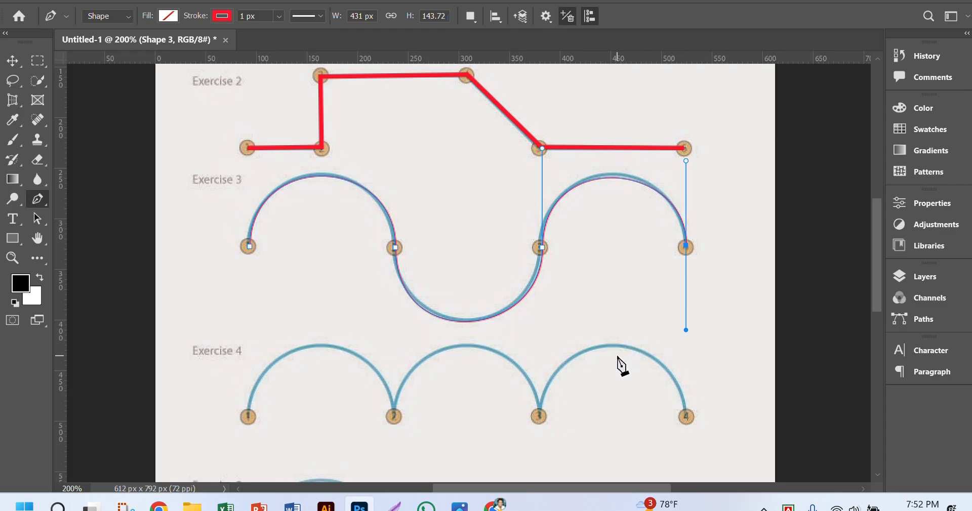
# Extend the path from point 4 with a curved segment ending inside Exercise 4's third arc, deselect the path, and reselect its end anchor
pyautogui.moveTo(617, 356); pyautogui.dragTo(589, 382)
pyautogui.keyDown('ctrl'); pyautogui.click(602, 426); pyautogui.keyUp('ctrl')
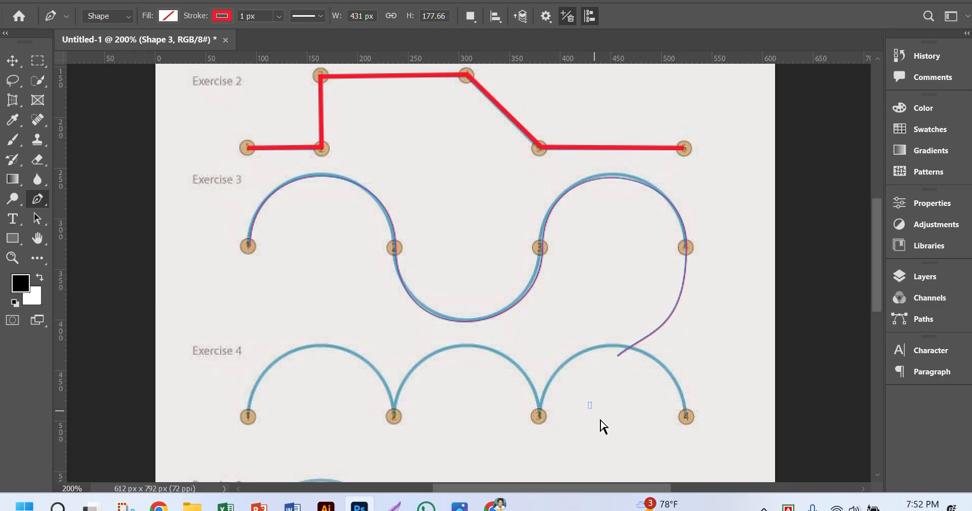
pyautogui.moveTo(602, 426); pyautogui.dragTo(610, 432)
pyautogui.click(627, 357)
pyautogui.keyDown('ctrl'); pyautogui.click(621, 356); pyautogui.keyUp('ctrl')
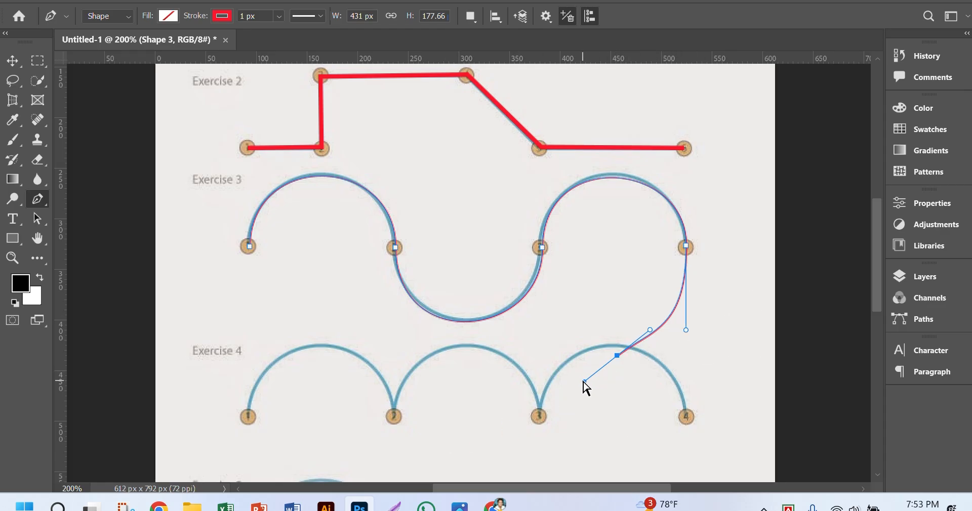
# Rotate the end anchor's direction handle to nearly vertical, nudge the point 4 anchor onto the template, and select the point 3 anchor
pyautogui.moveTo(583, 381); pyautogui.dragTo(622, 446)
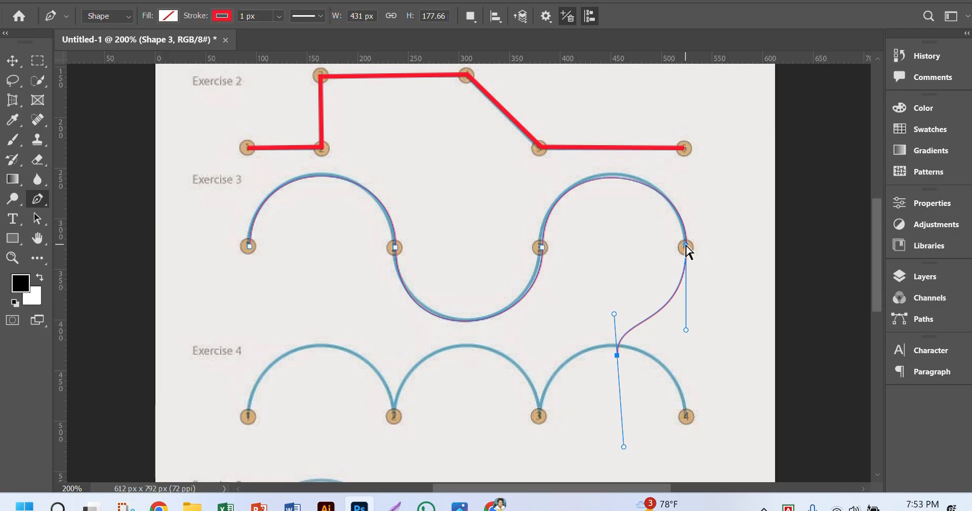
pyautogui.moveTo(687, 247)
pyautogui.mouseDown()
pyautogui.moveTo(636, 246)
pyautogui.moveTo(685, 248)
pyautogui.mouseUp()
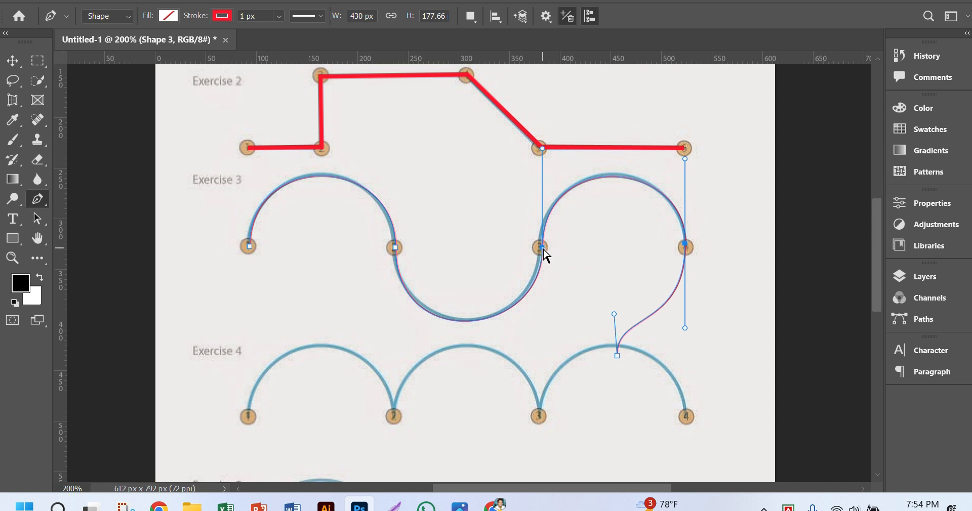
pyautogui.keyDown('ctrl'); pyautogui.click(542, 248); pyautogui.keyUp('ctrl')
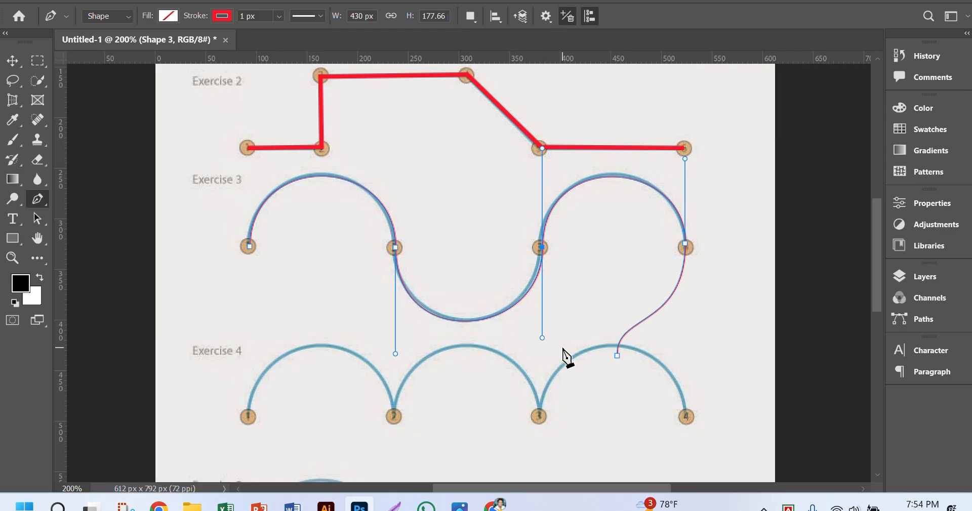
# Turn on the Windows Magnifier and zoom in on the lower direction handle of point 3
pyautogui.press('super+plus')
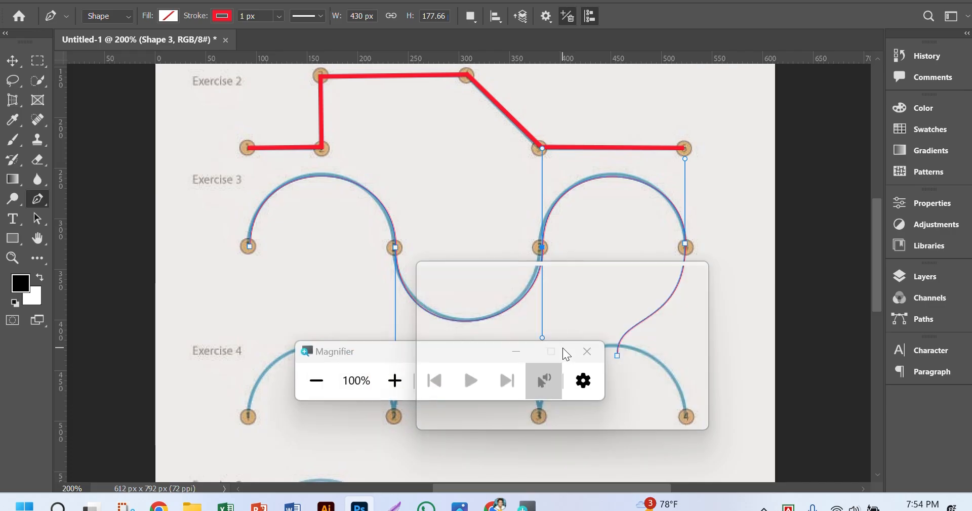
pyautogui.press('super+plus')
pyautogui.press('super+plus')
pyautogui.press('super+plus')
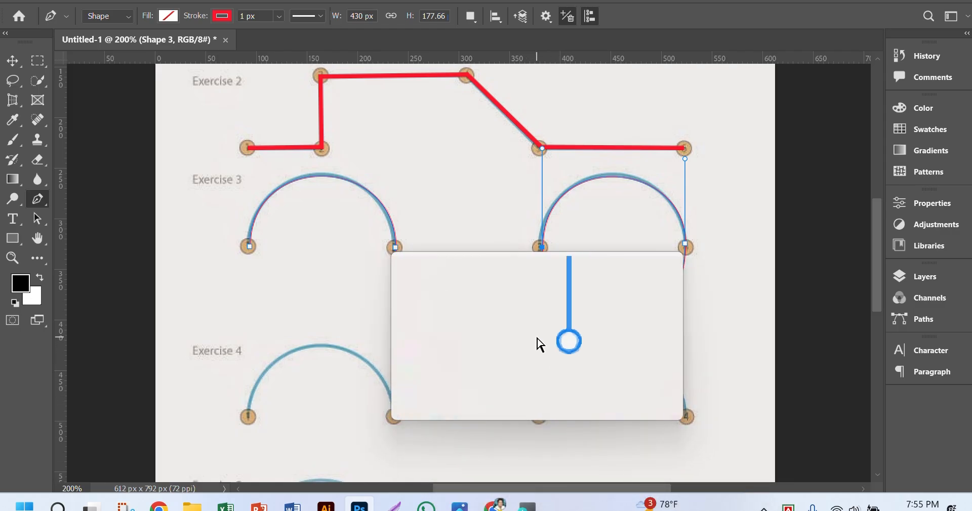
pyautogui.moveTo(545, 338); pyautogui.dragTo(545, 338)
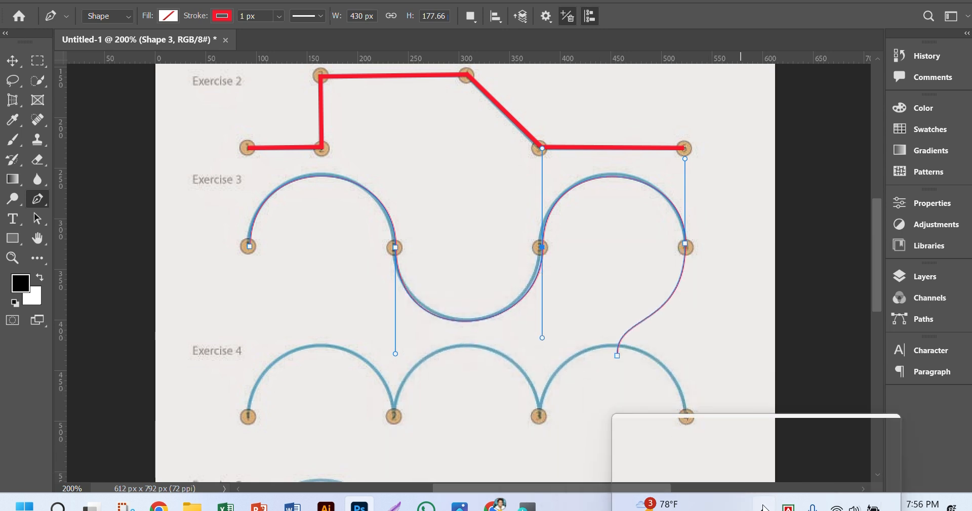
# Bring up the Magnifier controls, open the Windows Magnifier settings page, and look through its options
pyautogui.click(764, 507)
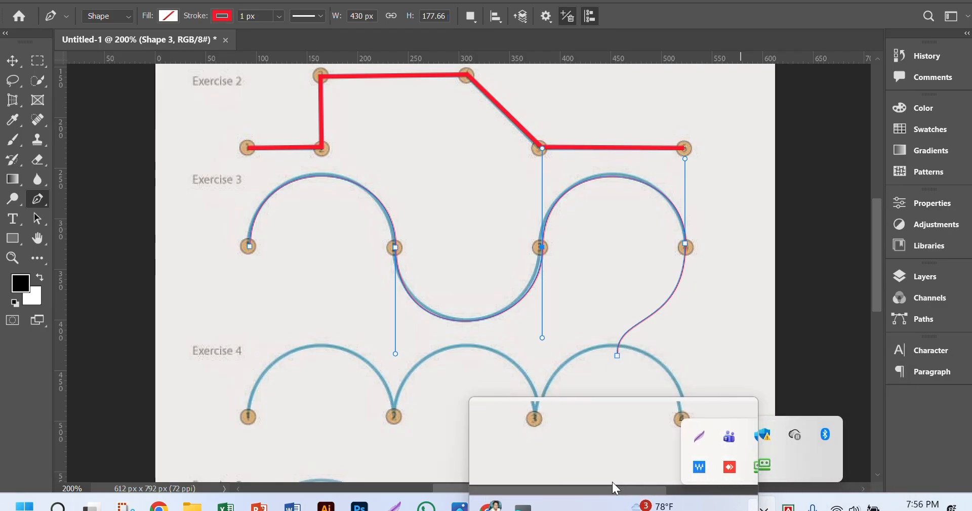
pyautogui.click(528, 506)
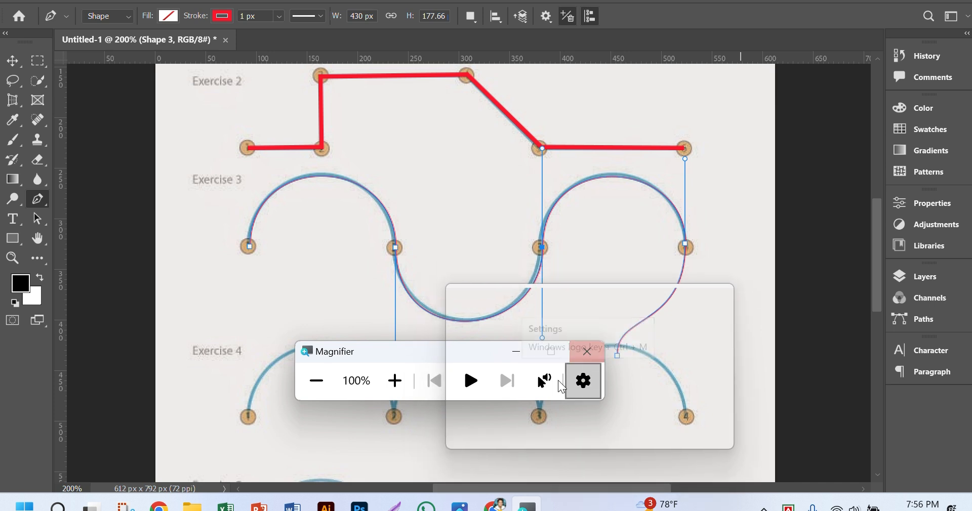
pyautogui.click(583, 381)
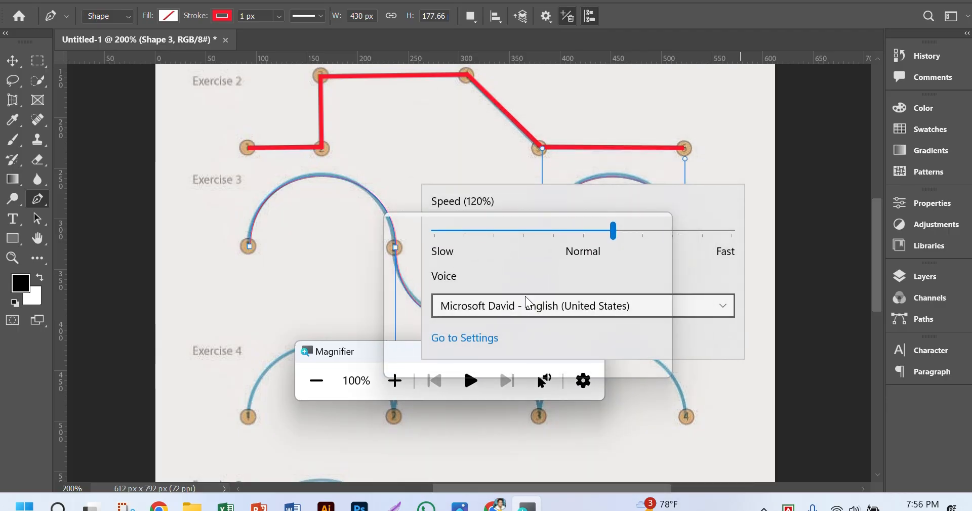
pyautogui.click(485, 347)
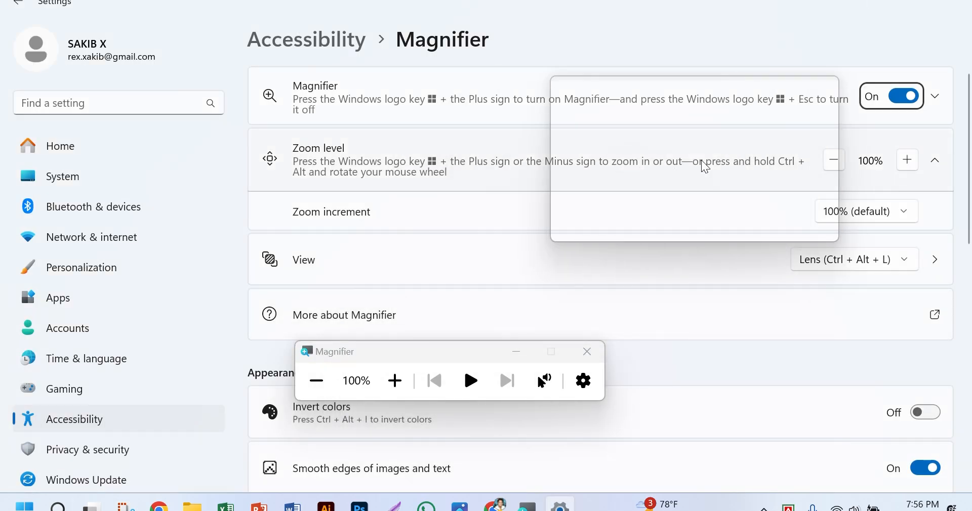
pyautogui.scroll(-3, 850, 284)
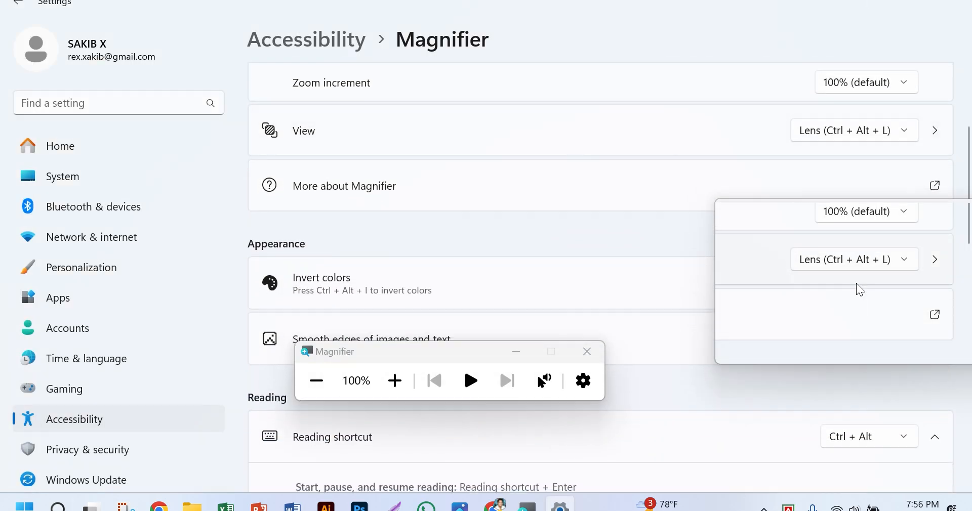
# Close the Magnifier, turn it back on from its Windows settings page, and switch it off and on once more
pyautogui.click(593, 353)
pyautogui.scroll(3, 785, 301)
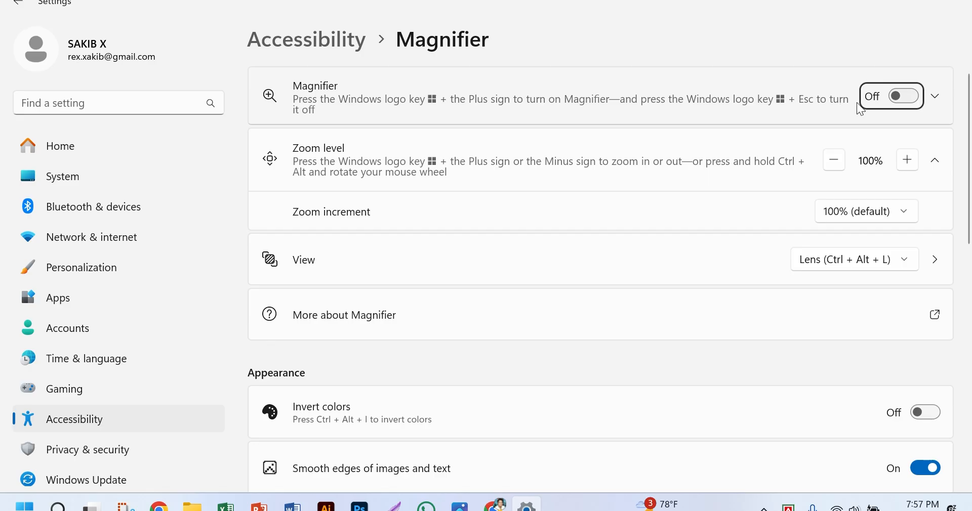
pyautogui.click(903, 102)
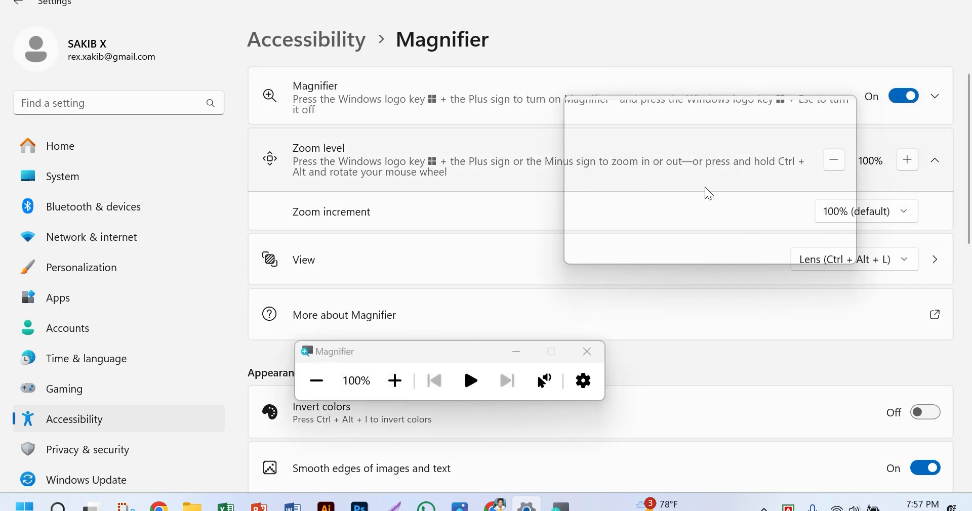
pyautogui.press('super+Escape')
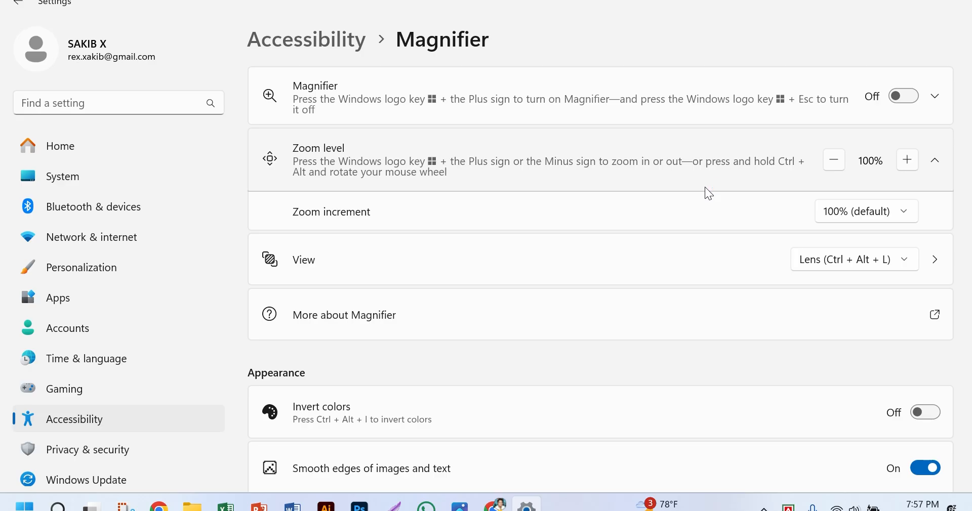
pyautogui.press('super+plus')
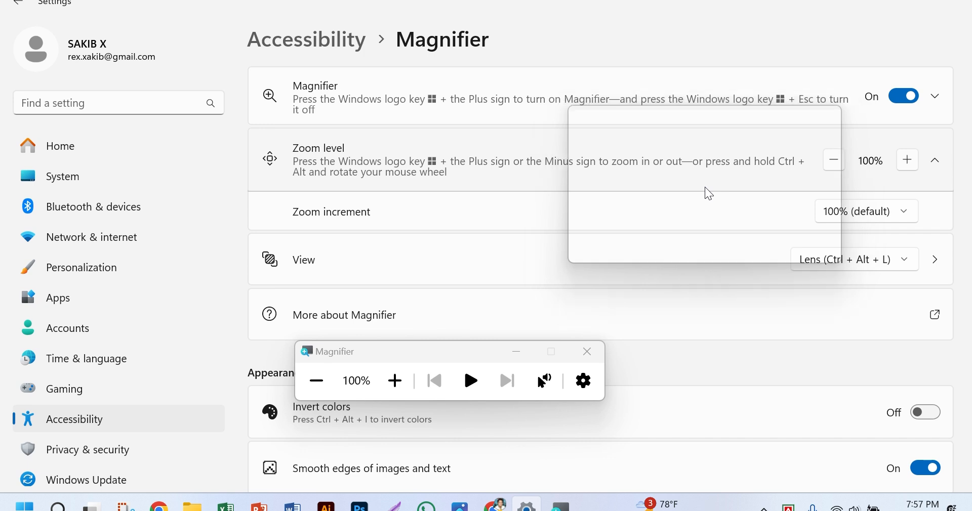
# Turn off the Magnifier and close its Windows settings window to return to Photoshop
pyautogui.press('super+Escape')
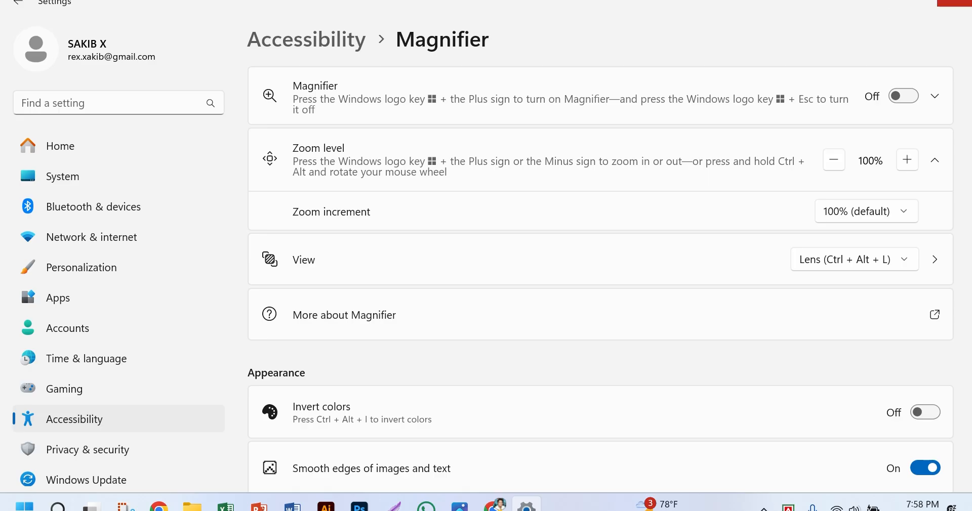
pyautogui.click(956, 1)
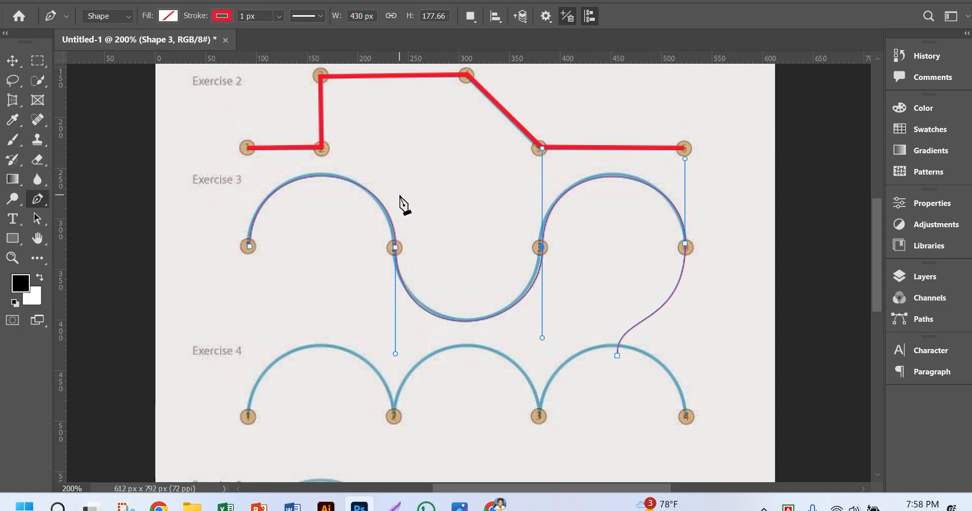
# Select the point 2 anchor of the Exercise 3 curve and thicken the path's stroke to 4.43 px
pyautogui.keyDown('ctrl'); pyautogui.click(396, 248); pyautogui.keyUp('ctrl')
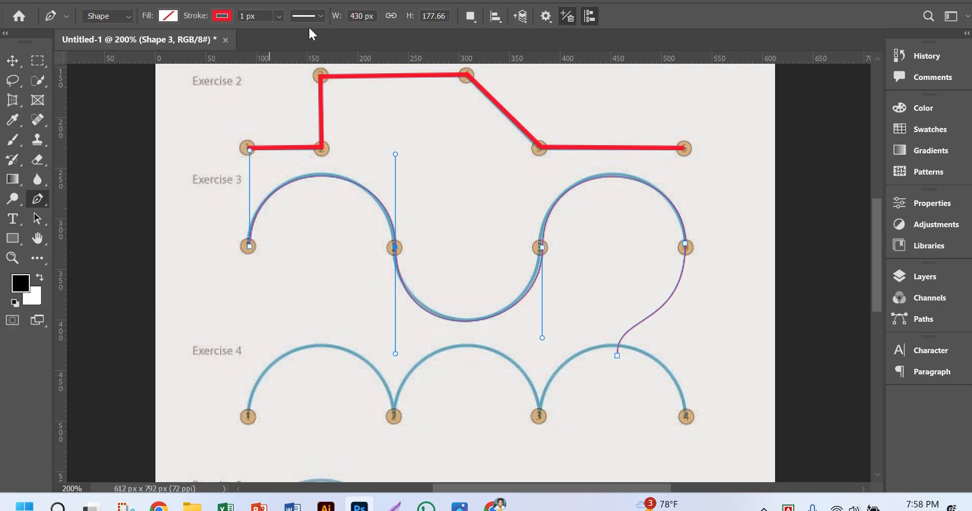
pyautogui.click(278, 16)
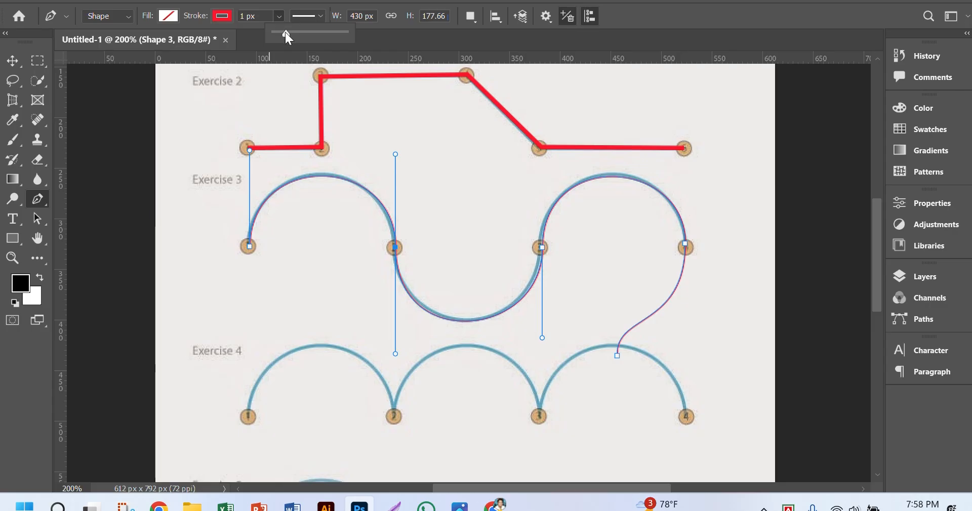
pyautogui.moveTo(284, 32); pyautogui.dragTo(289, 32)
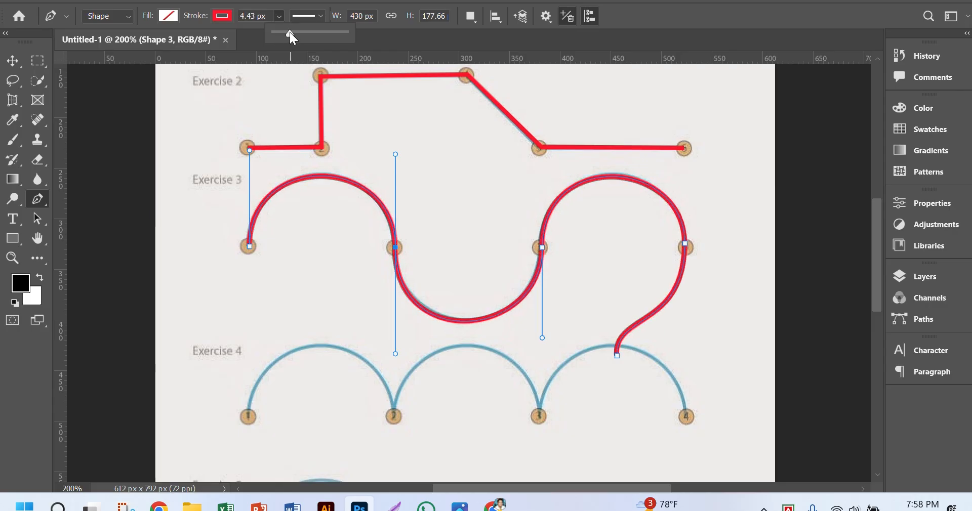
pyautogui.click(39, 60)
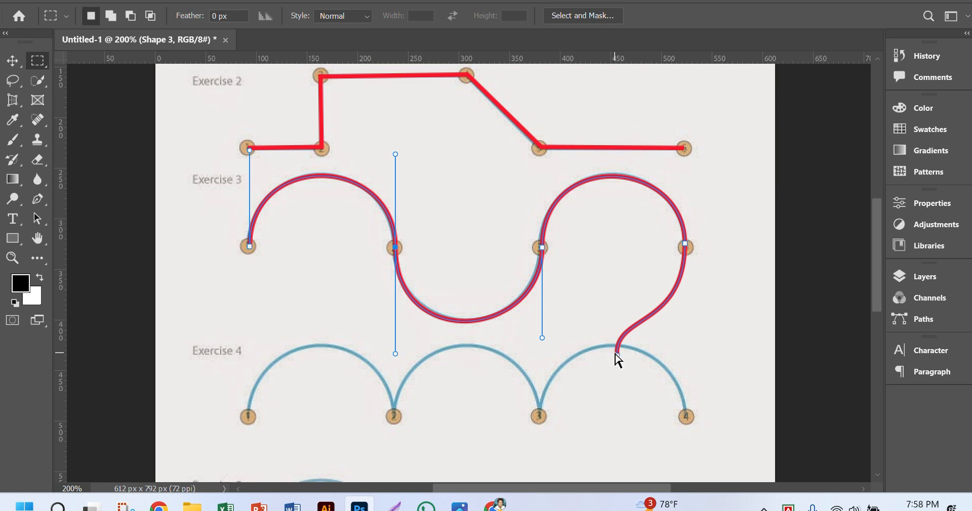
pyautogui.press('Delete')
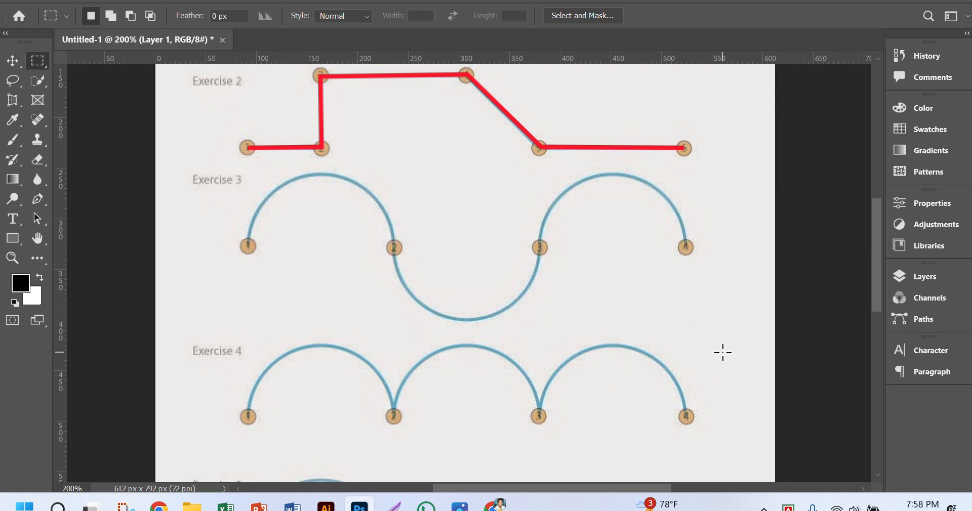
pyautogui.hotkey('ctrl', 'z')
pyautogui.hotkey('ctrl', 'z')
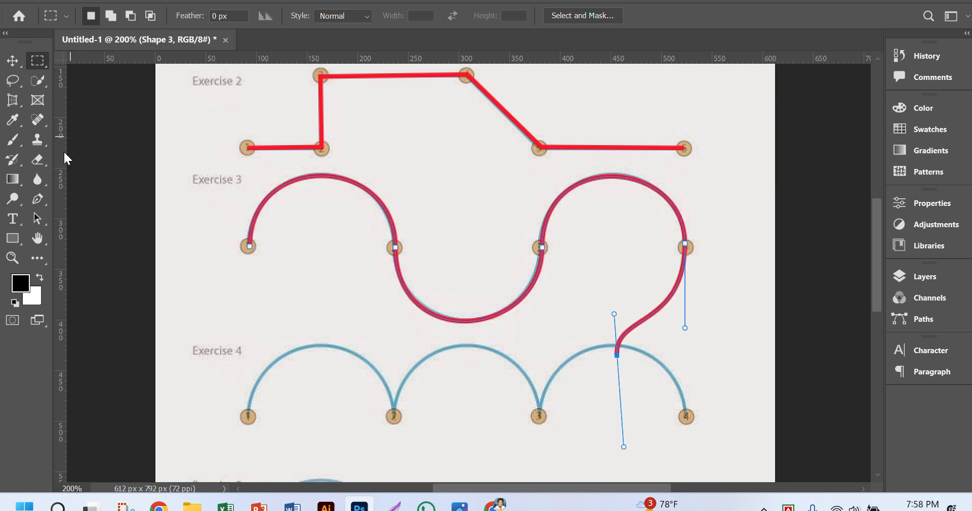
pyautogui.moveTo(37, 219); pyautogui.dragTo(81, 236)
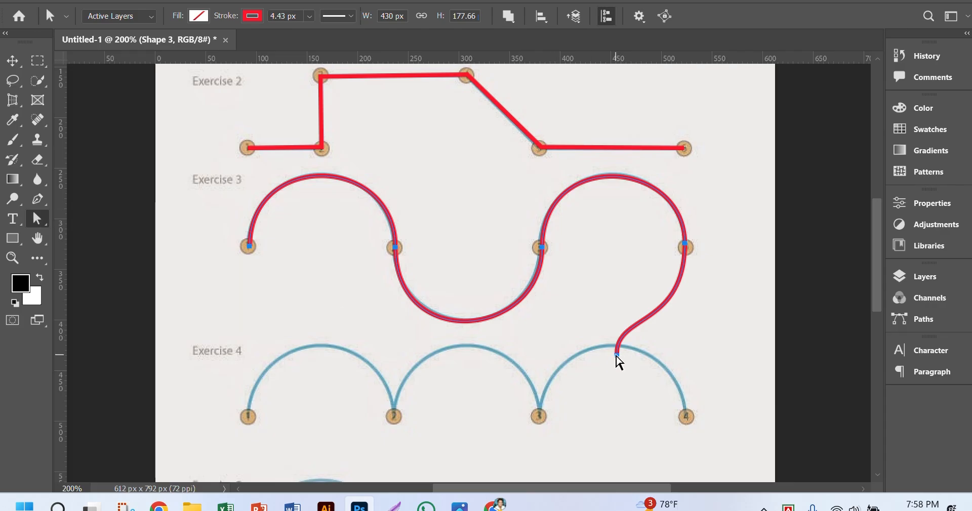
pyautogui.click(617, 355)
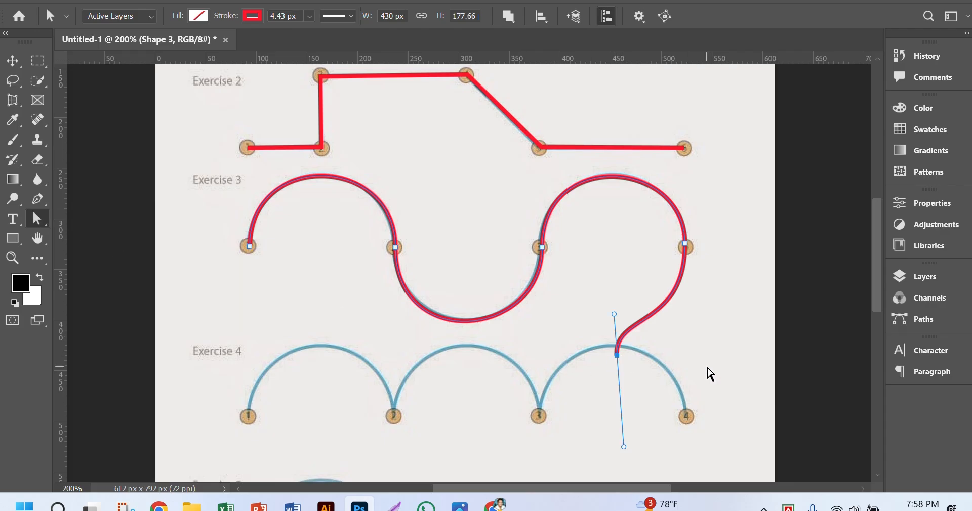
pyautogui.hotkey('ctrl', 'a')
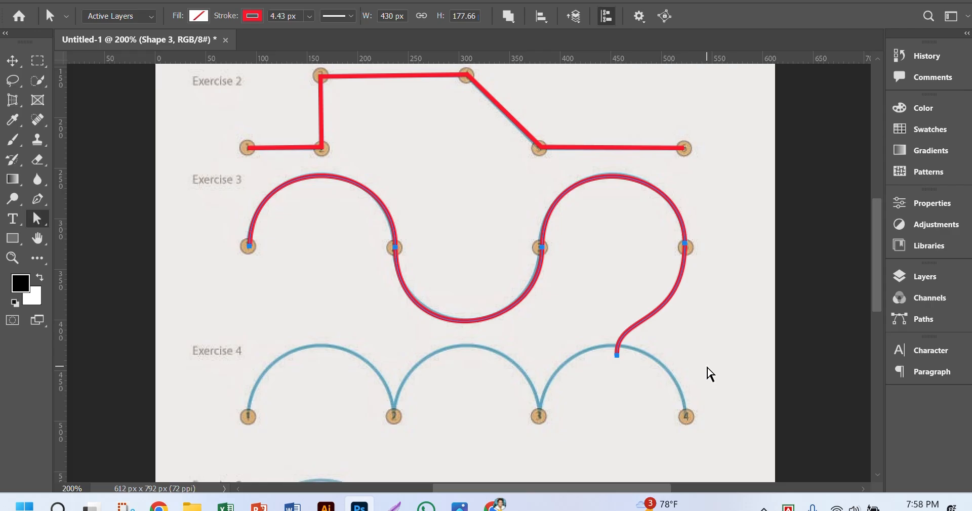
pyautogui.click(696, 373)
pyautogui.click(584, 305)
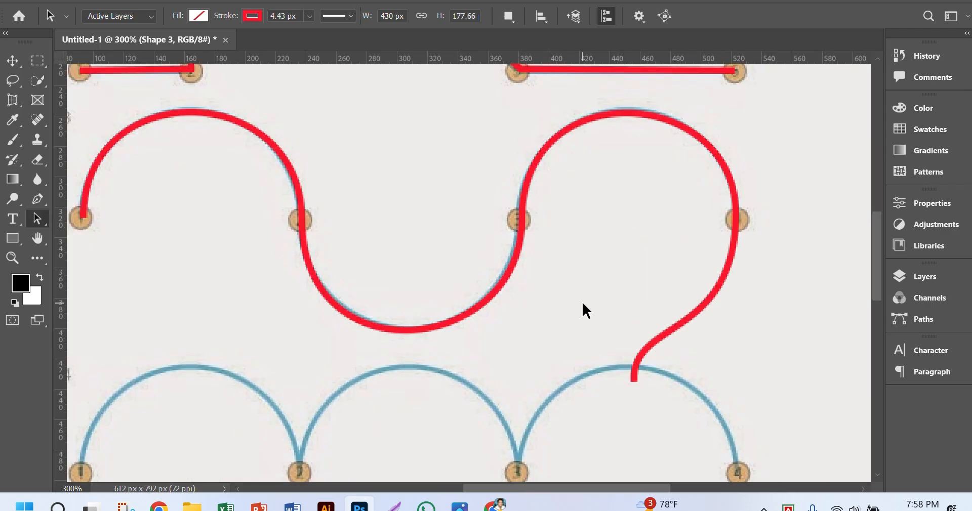
pyautogui.click(631, 381)
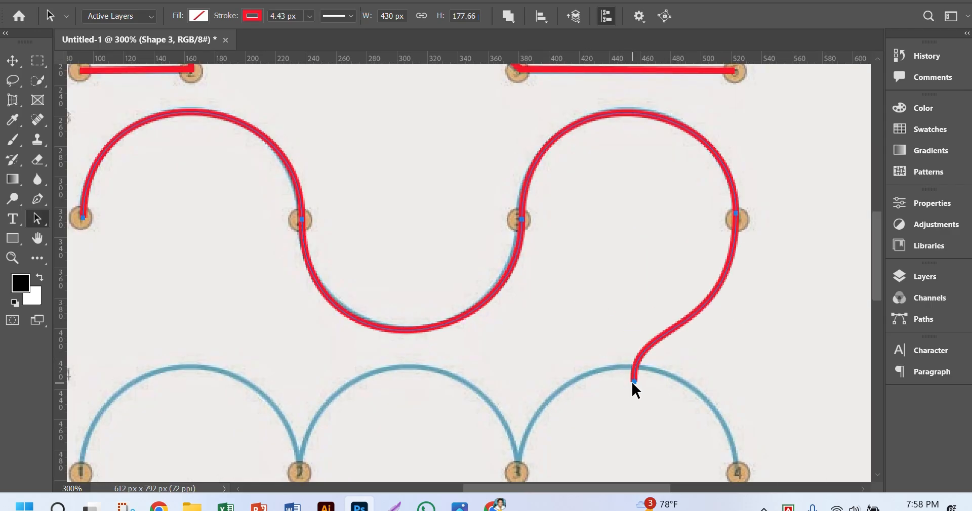
# Delete the surplus end anchor beyond point 4 with the Direct Selection tool so the Exercise 3 path ends at point 4
pyautogui.rightClick(37, 221)
pyautogui.click(98, 235)
pyautogui.click(634, 382)
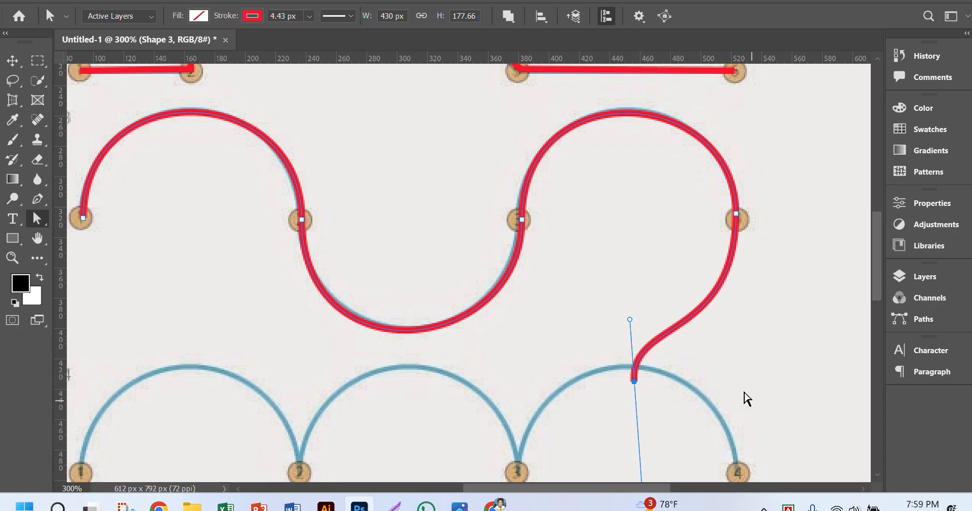
pyautogui.hotkey('ctrl', 'a')
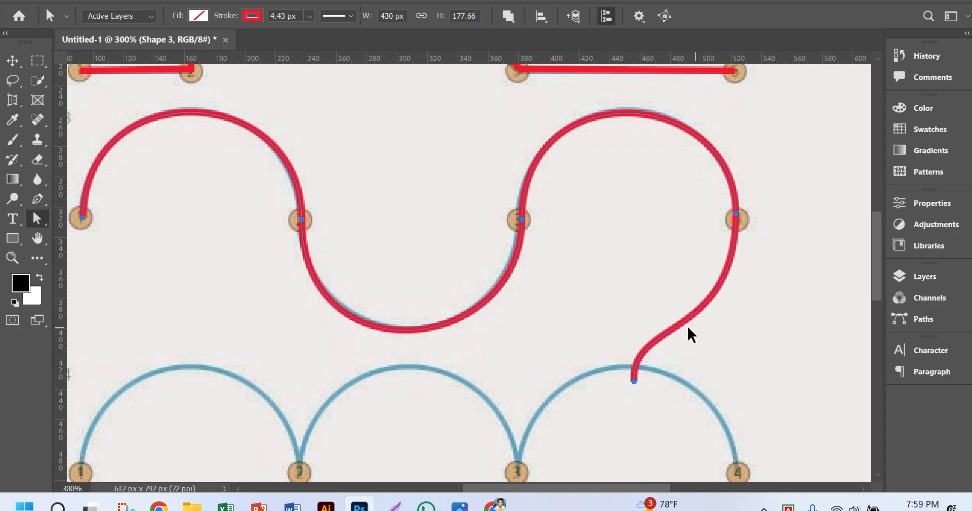
pyautogui.click(658, 392)
pyautogui.click(634, 382)
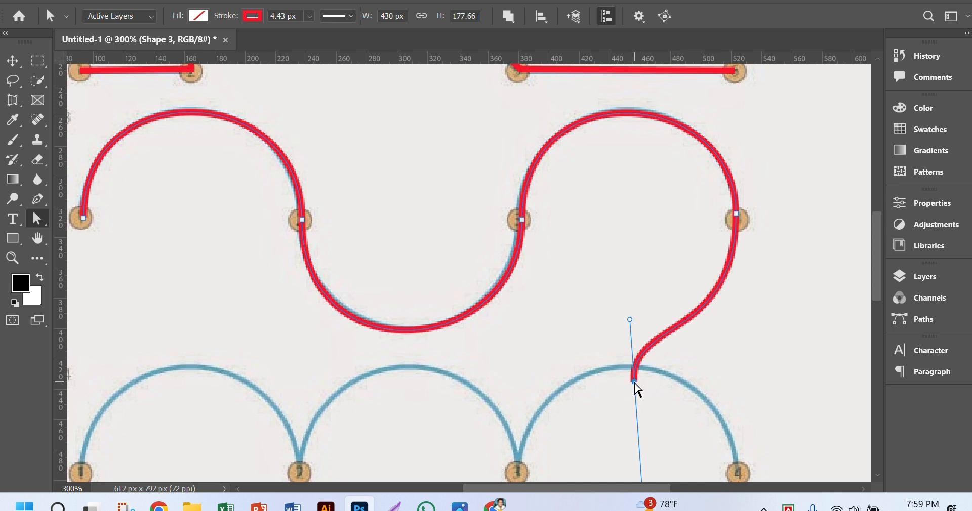
pyautogui.moveTo(635, 383); pyautogui.dragTo(729, 353)
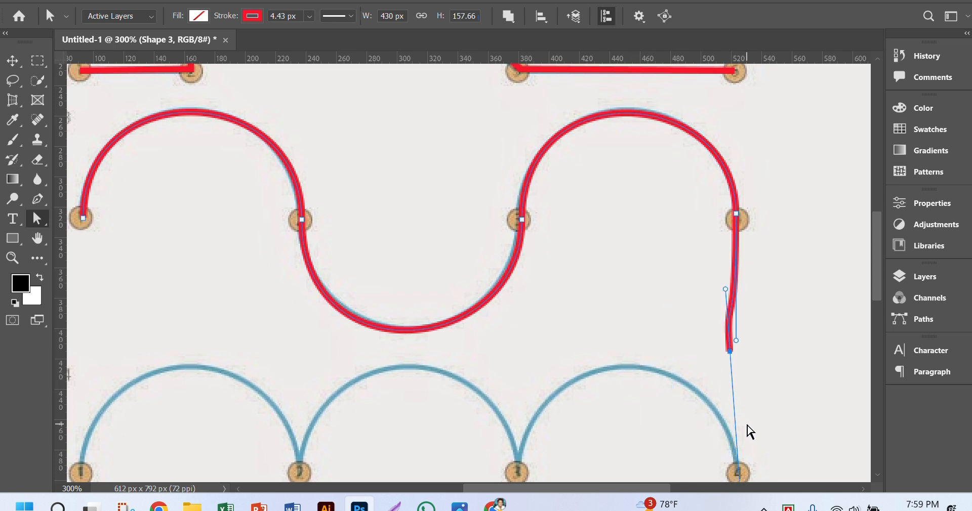
pyautogui.press('Delete')
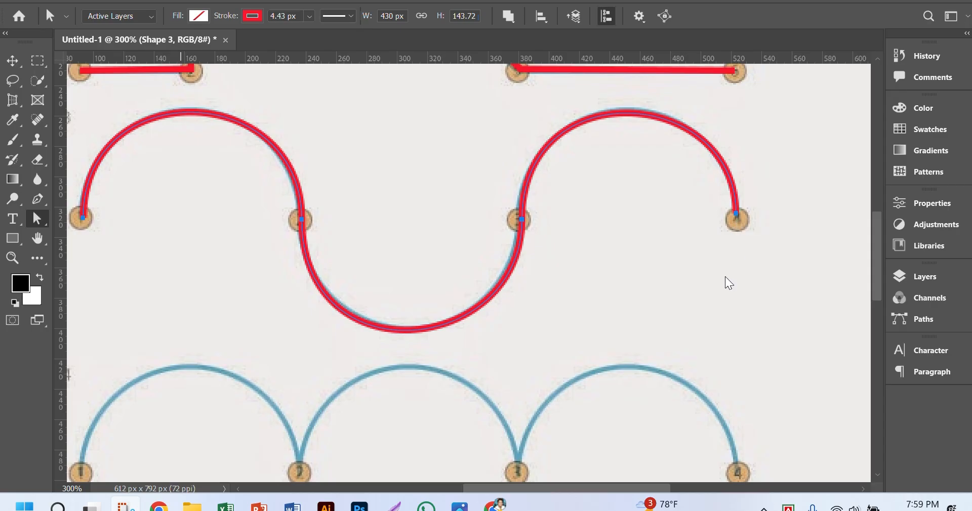
# Draw the first arch of Exercise 4 with the Pen tool, about 143 px wide, from point 1 to point 2
pyautogui.hscroll(-3, 724, 304)
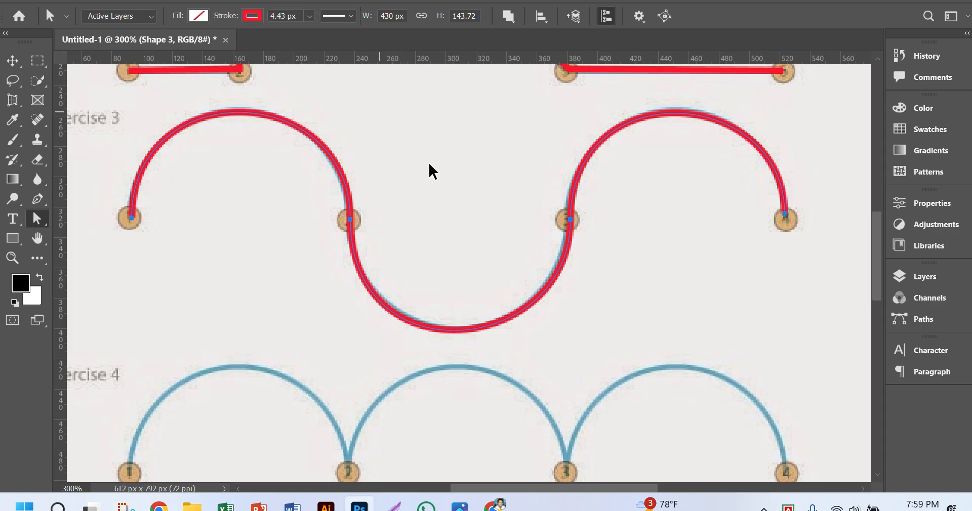
pyautogui.hotkey('ctrl', '-')
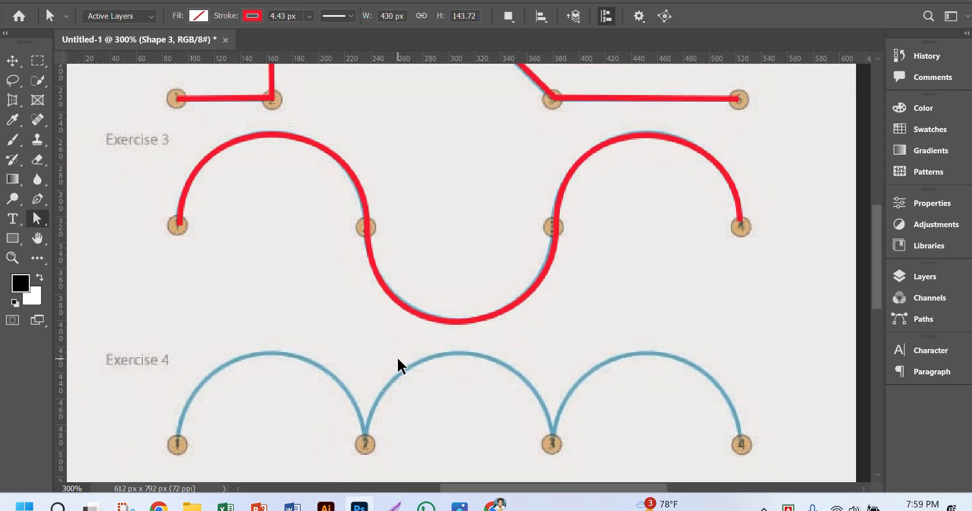
pyautogui.hotkey('ctrl', '-')
pyautogui.hotkey('ctrl', '-')
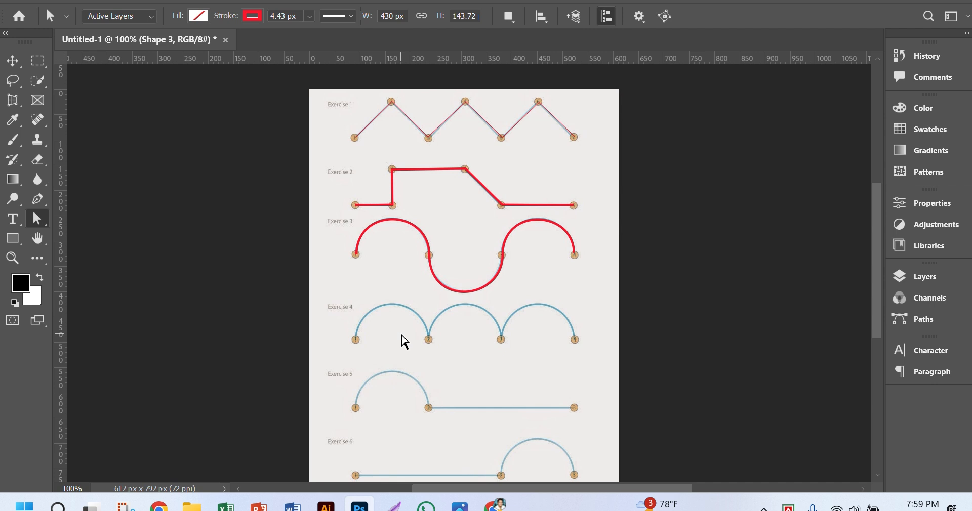
pyautogui.scroll(-2, 432, 363)
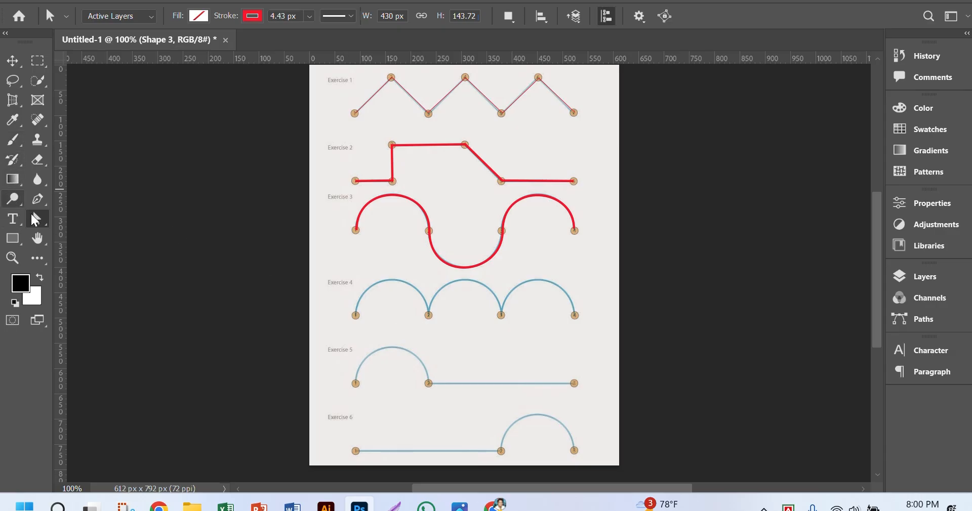
pyautogui.click(38, 198)
pyautogui.hotkey('ctrl', 'space')
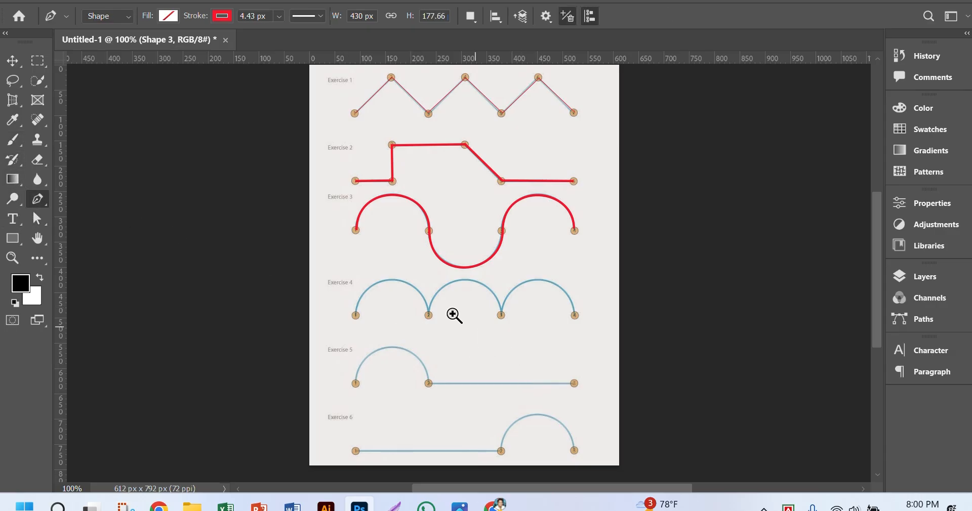
pyautogui.click(372, 287)
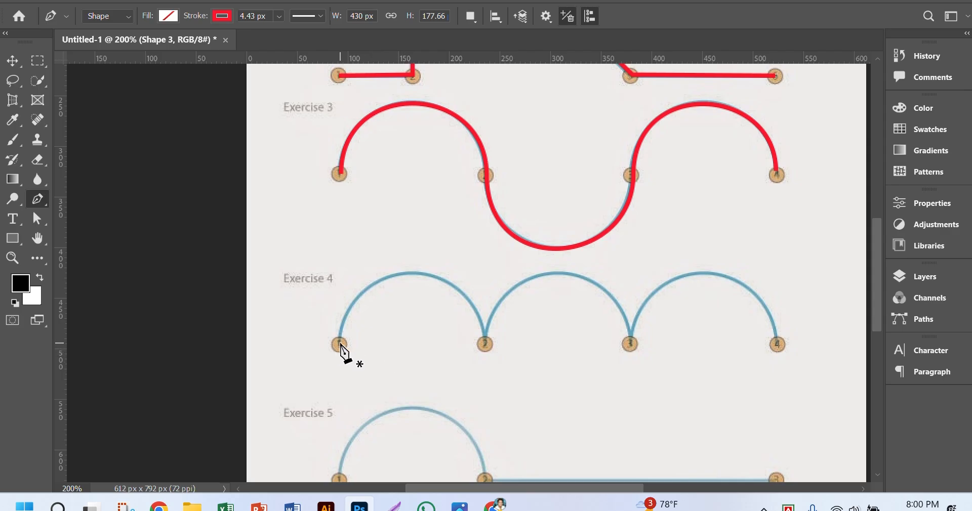
pyautogui.moveTo(339, 344); pyautogui.dragTo(349, 250)
pyautogui.moveTo(485, 345); pyautogui.dragTo(478, 433)
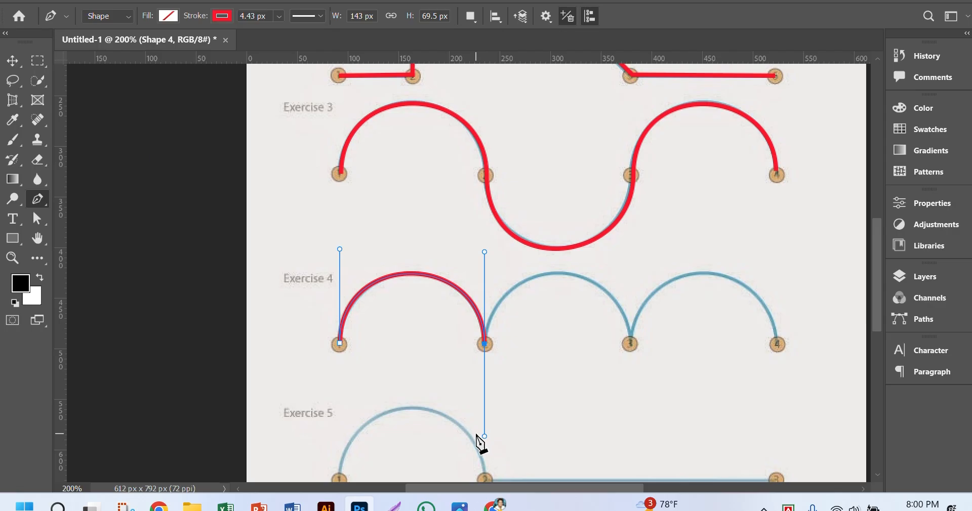
pyautogui.hscroll(3, 516, 392)
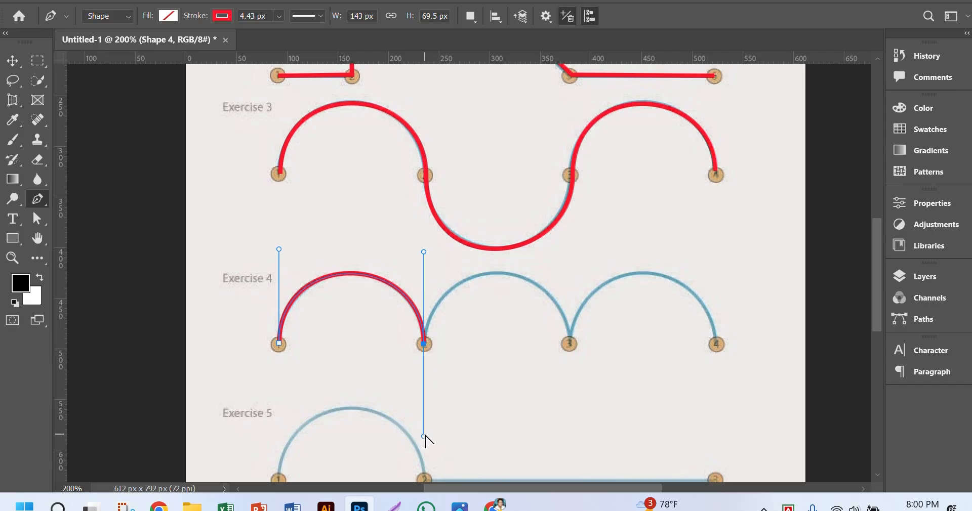
pyautogui.moveTo(424, 436); pyautogui.dragTo(424, 239)
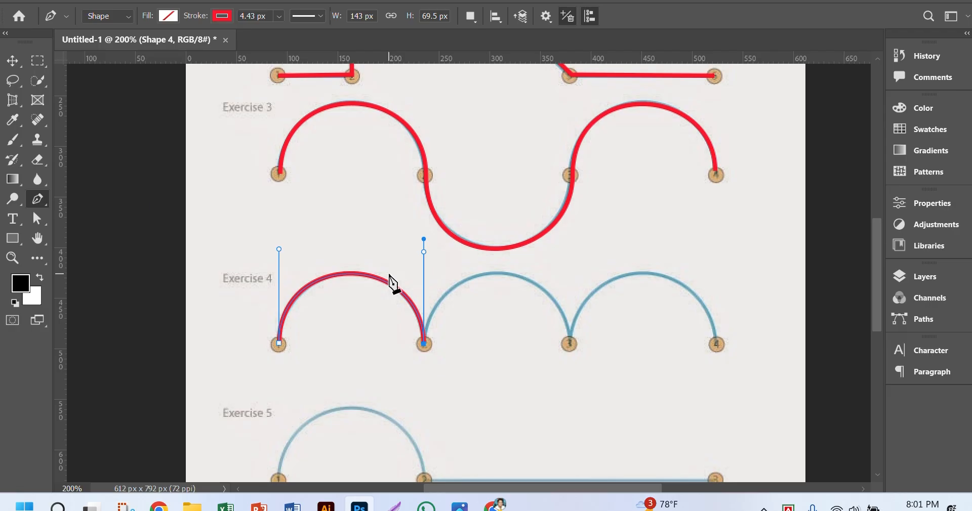
pyautogui.hotkey('ctrl', 'z')
pyautogui.keyDown('alt'); pyautogui.click(424, 346); pyautogui.keyUp('alt')
pyautogui.moveTo(571, 344); pyautogui.dragTo(592, 435)
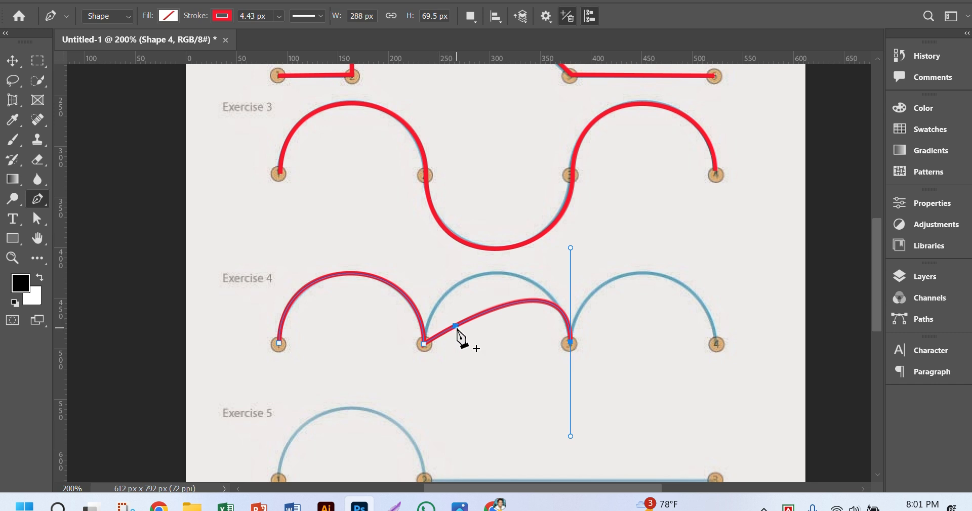
pyautogui.hotkey('ctrl', 'z')
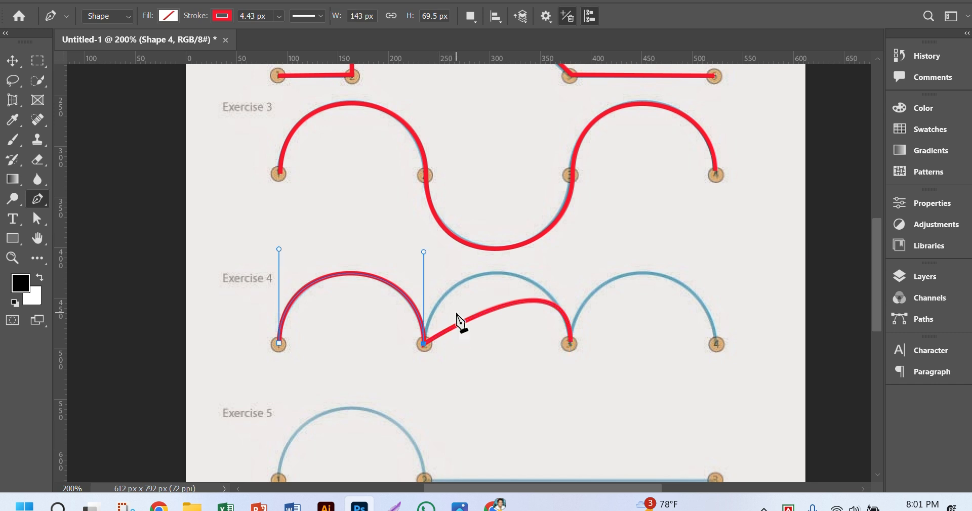
pyautogui.click(429, 345)
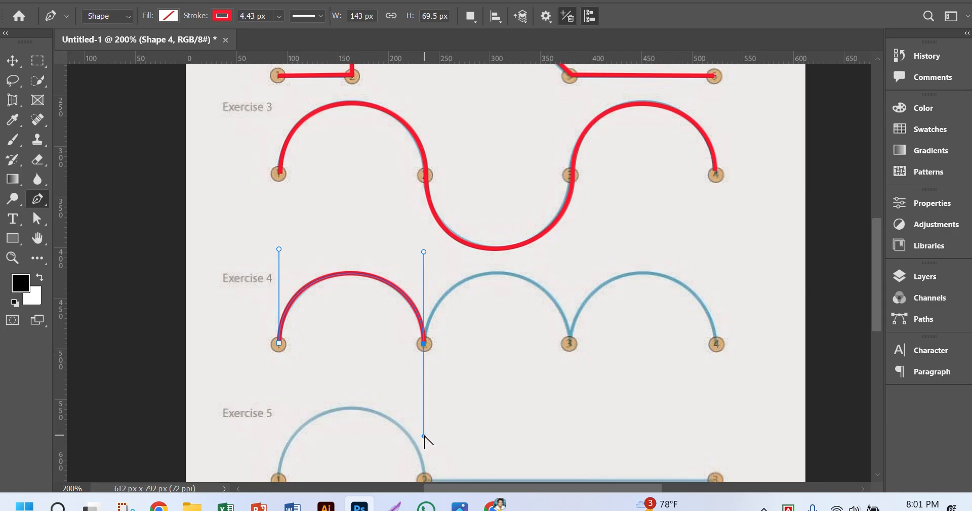
# Turn point 2's outgoing direction handle straight up independently and draw the second Exercise 4 arch to point 3
pyautogui.moveTo(424, 436); pyautogui.dragTo(457, 393)
pyautogui.moveTo(456, 390); pyautogui.dragTo(425, 248)
pyautogui.moveTo(570, 345); pyautogui.dragTo(577, 429)
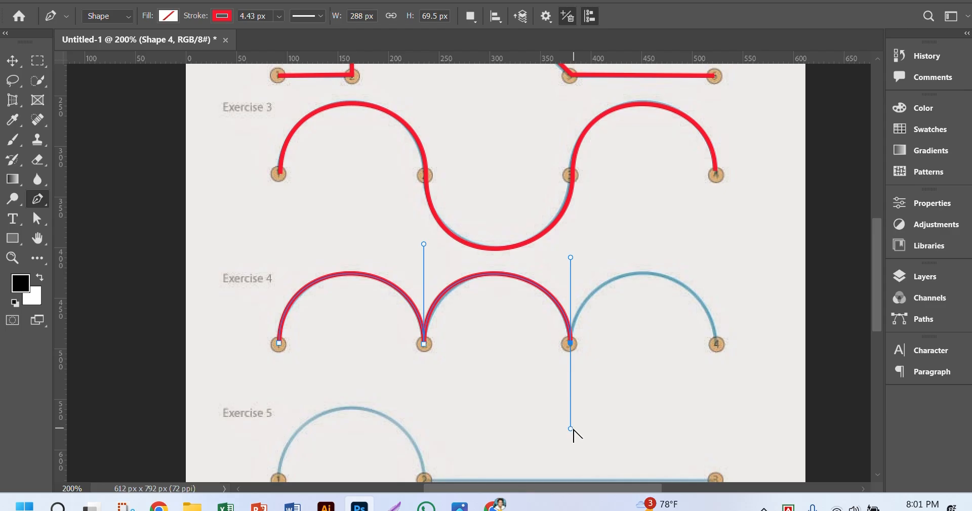
# Turn point 3's outgoing direction handle straight up independently and draw the third Exercise 4 arch to point 4
pyautogui.moveTo(570, 429); pyautogui.dragTo(570, 243)
pyautogui.moveTo(569, 343); pyautogui.dragTo(572, 244)
pyautogui.press('shift')
pyautogui.moveTo(718, 345); pyautogui.dragTo(722, 434)
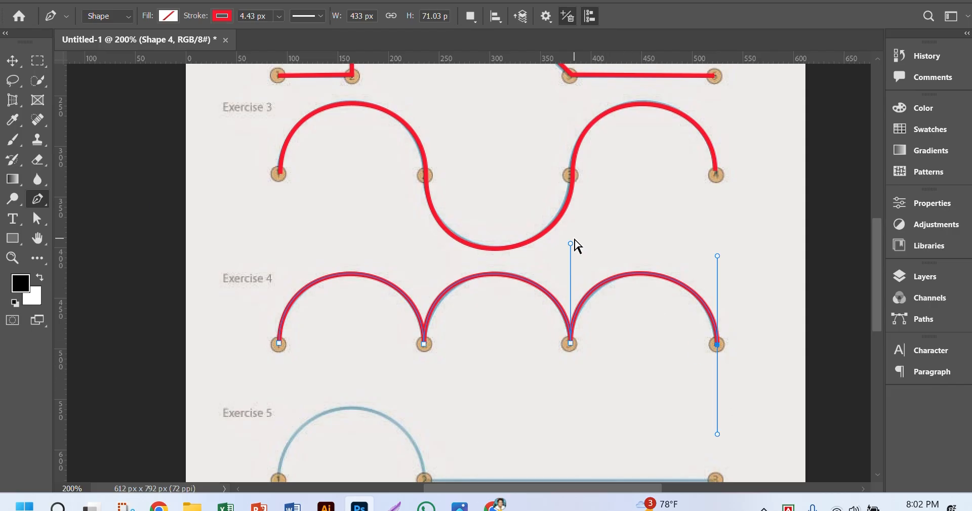
# Shorten point 3's upper direction handle slightly and lengthen point 4's upper handle to fit the third arch to the template
pyautogui.moveTo(571, 245); pyautogui.dragTo(572, 256)
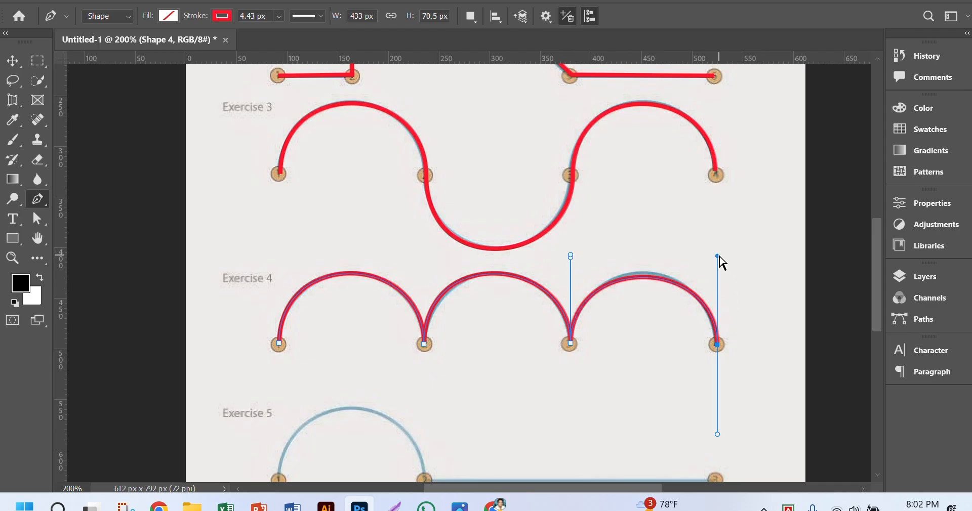
pyautogui.moveTo(718, 256); pyautogui.dragTo(717, 247)
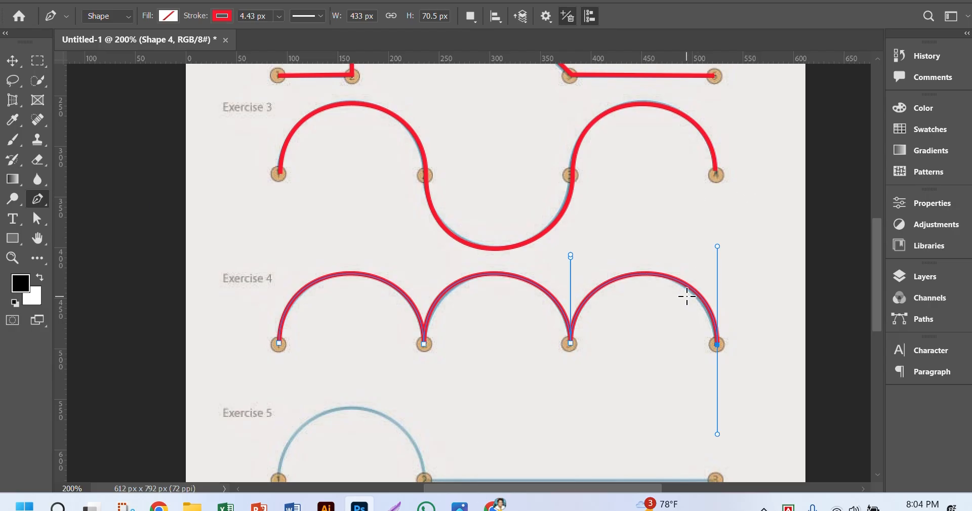
pyautogui.click(678, 279)
pyautogui.click(677, 280)
pyautogui.scroll(-5, 564, 442)
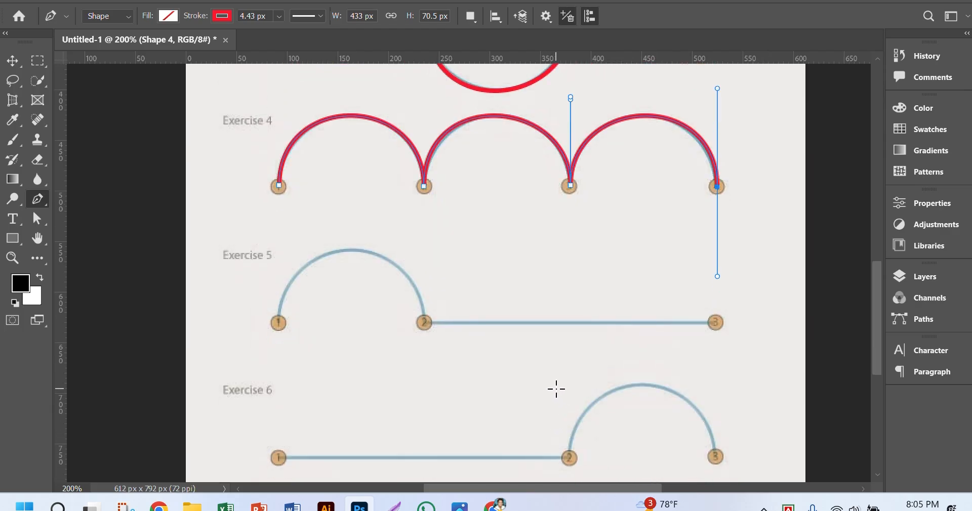
# Inspect point 2's direction handles on the Exercise 4 path and deselect the finished arches
pyautogui.scroll(1, 575, 373)
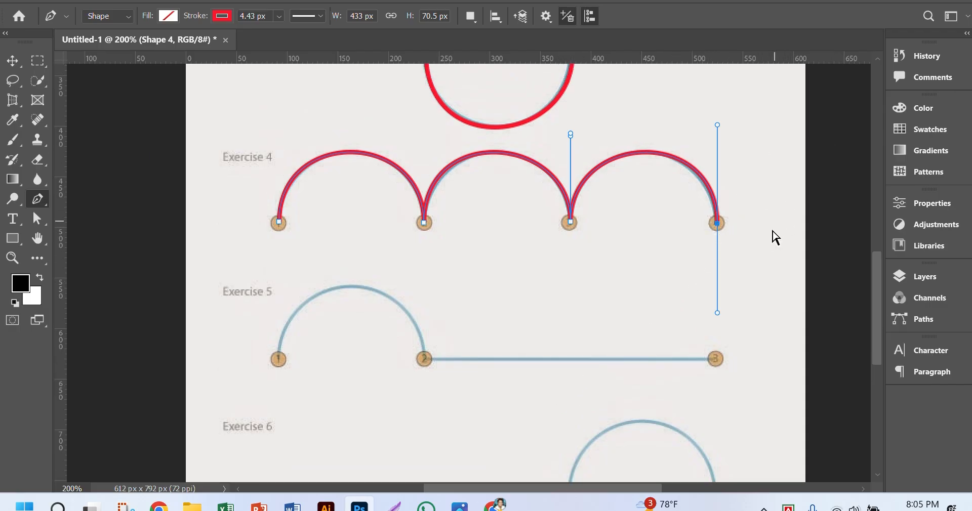
pyautogui.hscroll(1, 771, 243)
pyautogui.hscroll(-1, 457, 310)
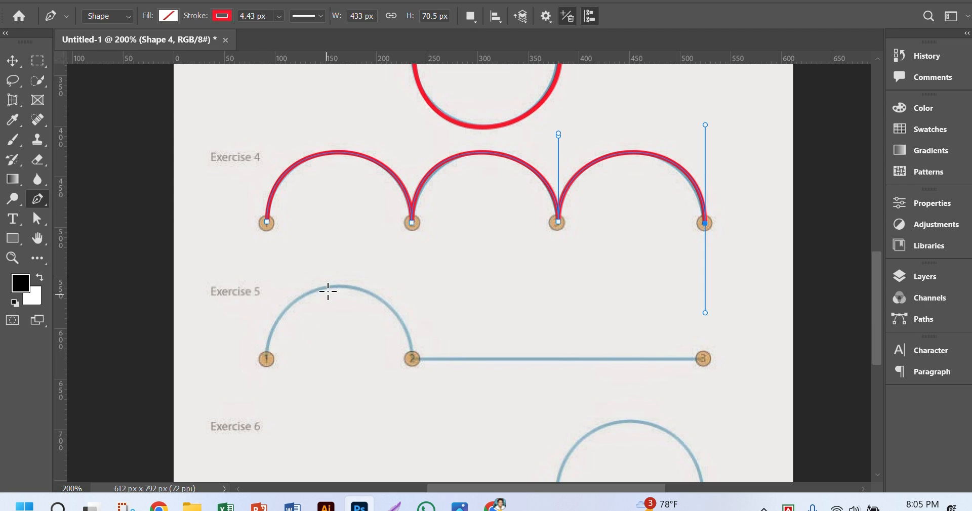
pyautogui.scroll(5, 361, 301)
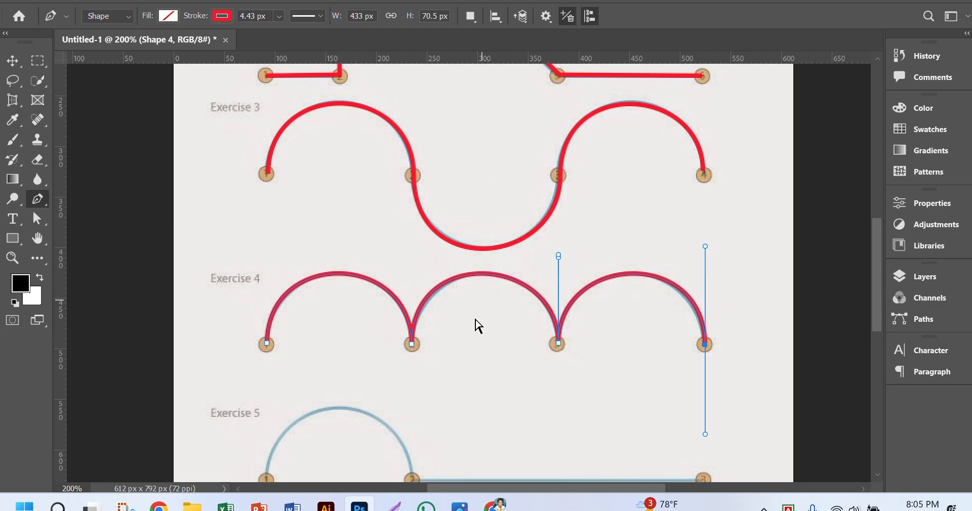
pyautogui.keyDown('ctrl'); pyautogui.click(412, 344); pyautogui.keyUp('ctrl')
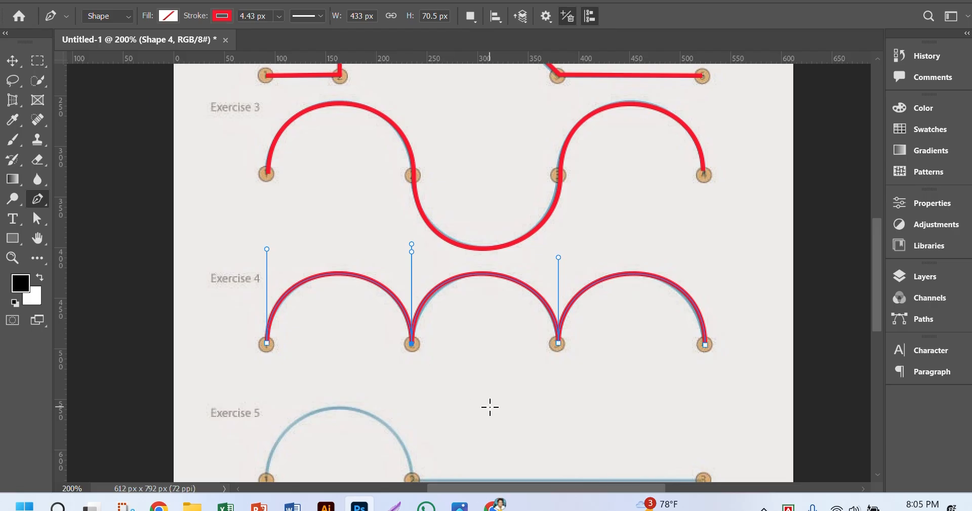
pyautogui.scroll(-3, 610, 374)
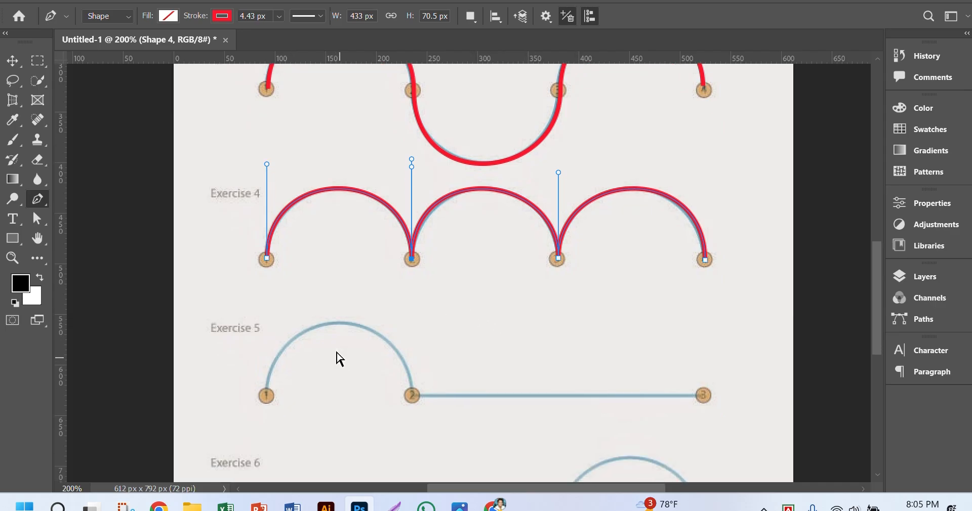
pyautogui.keyDown('ctrl'); pyautogui.click(277, 324); pyautogui.keyUp('ctrl')
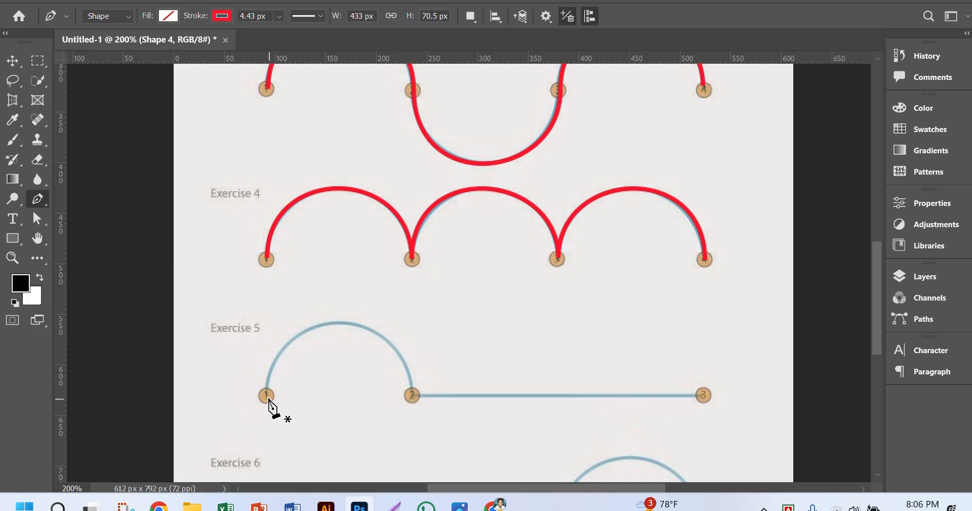
# Draw the Exercise 5 arch with the Pen tool, about 146 px wide and 70 px high, from point 1 to point 2
pyautogui.moveTo(266, 395); pyautogui.dragTo(265, 307)
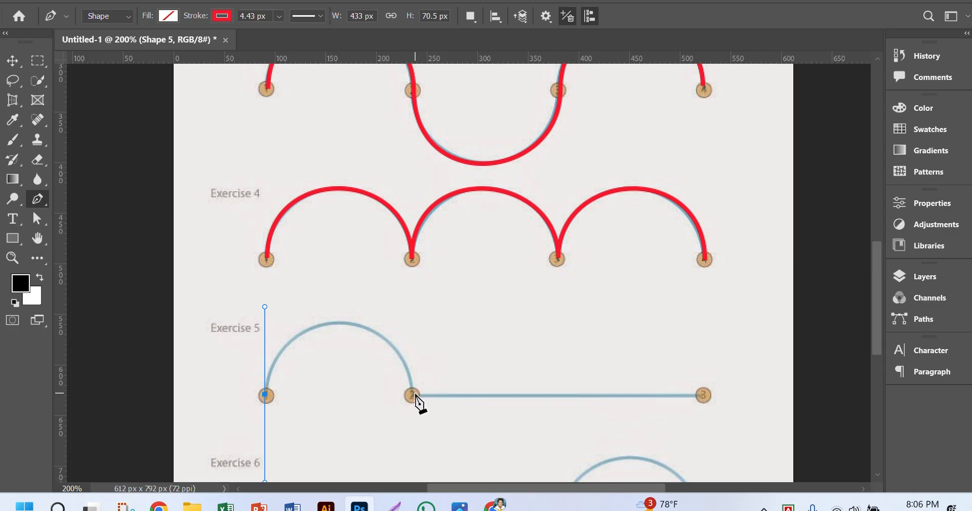
pyautogui.moveTo(412, 395)
pyautogui.mouseDown()
pyautogui.moveTo(432, 496)
pyautogui.moveTo(460, 332)
pyautogui.mouseUp()
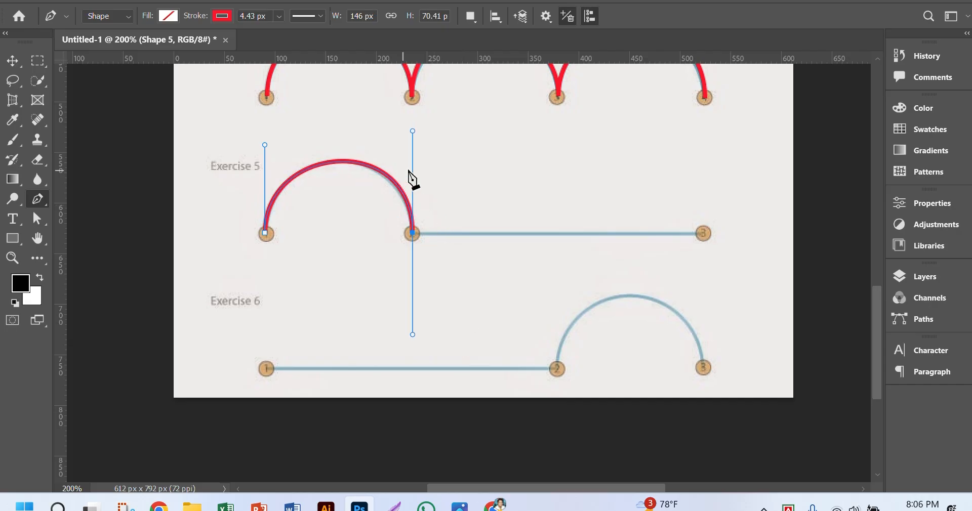
pyautogui.moveTo(412, 131); pyautogui.dragTo(405, 138)
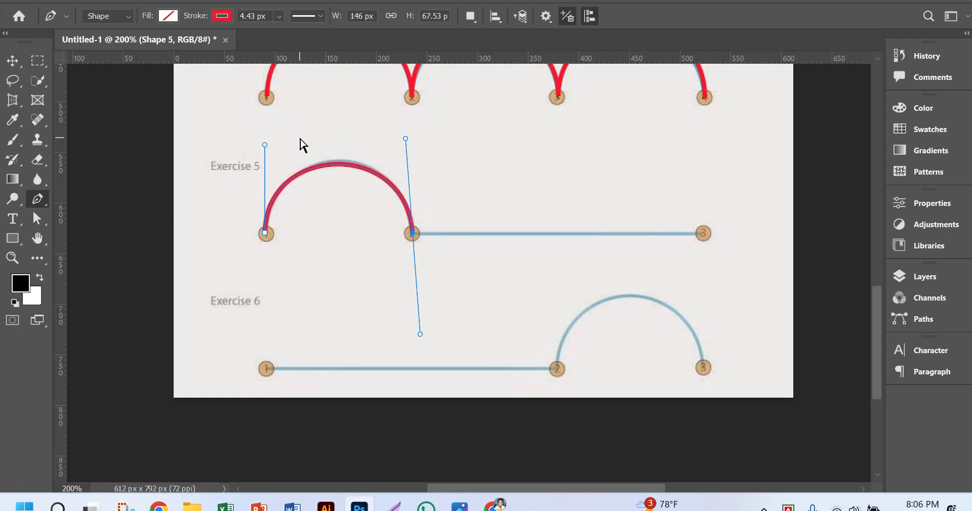
pyautogui.hotkey('ctrl', 'z')
pyautogui.hotkey('ctrl', 'z')
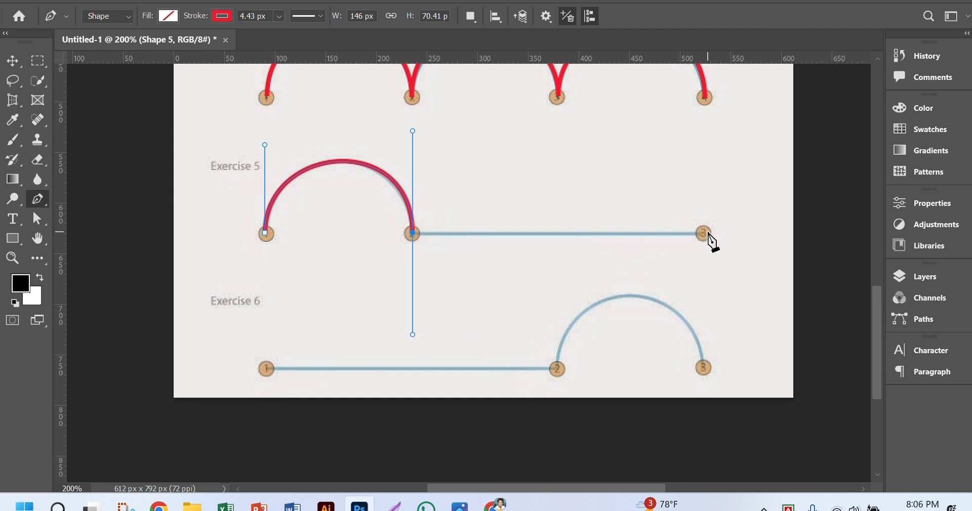
# Try removing point 2's outgoing direction handle and drawing a straight segment to point 3 of Exercise 5
pyautogui.keyDown('alt'); pyautogui.click(413, 233); pyautogui.keyUp('alt')
pyautogui.click(706, 234)
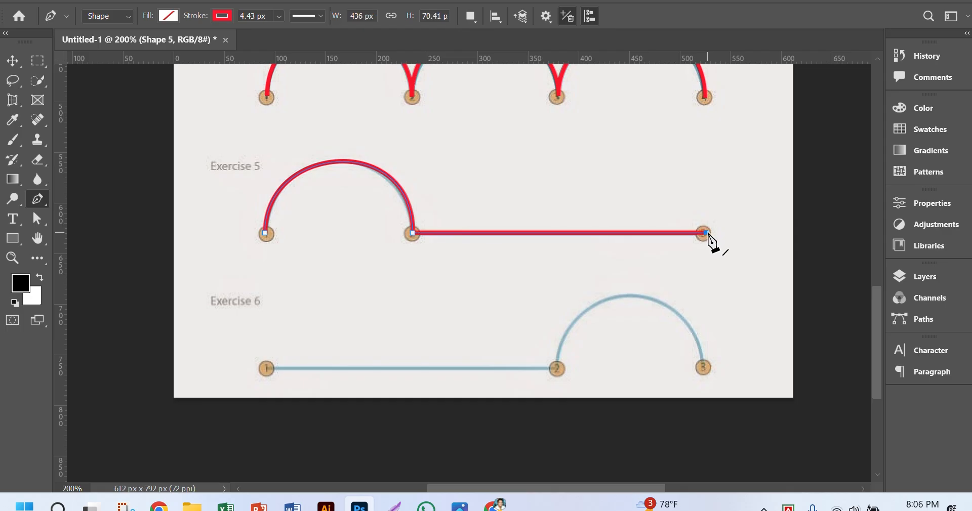
pyautogui.hotkey('ctrl', 'z')
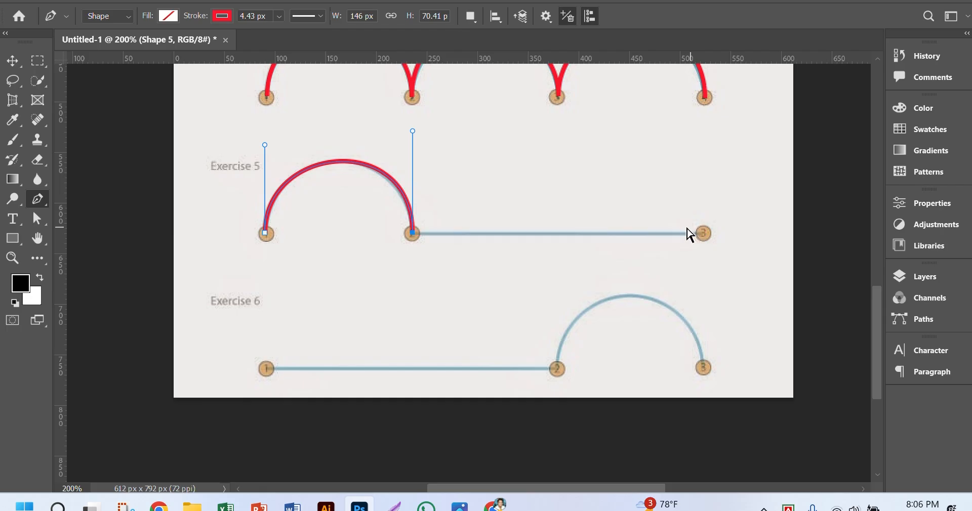
# Try swinging point 2's linked direction handles diagonally on the Exercise 5 arch, and undo the change
pyautogui.click(413, 234)
pyautogui.moveTo(413, 335); pyautogui.dragTo(455, 291)
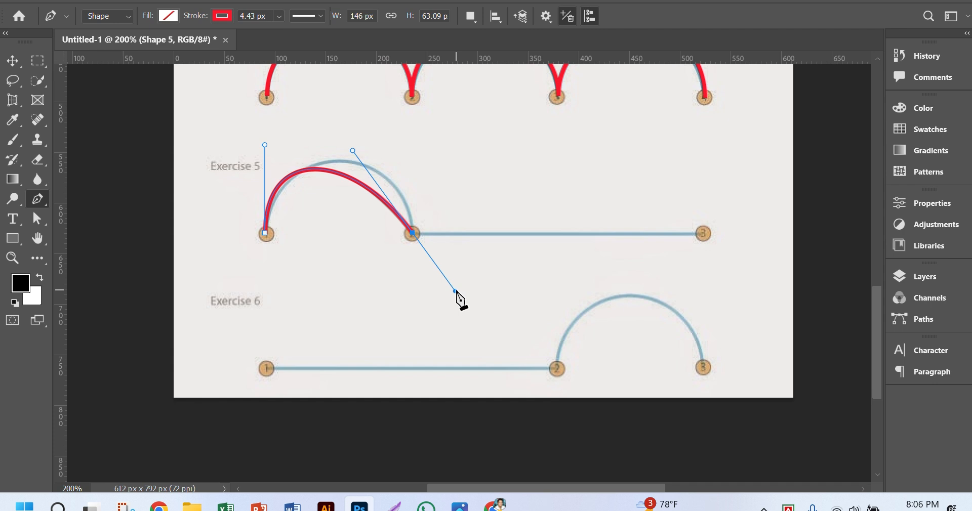
pyautogui.hotkey('ctrl', 'z')
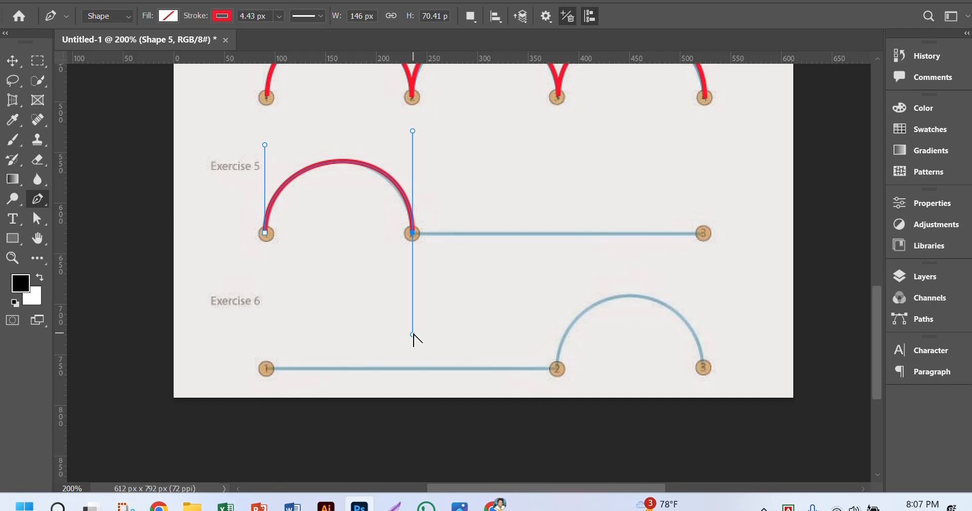
# Break point 2's outgoing direction handle from the incoming one and swing it independently to several angles, ending diagonally upward
pyautogui.moveTo(413, 334); pyautogui.dragTo(455, 232)
pyautogui.moveTo(455, 233); pyautogui.dragTo(460, 280)
pyautogui.moveTo(501, 286); pyautogui.dragTo(497, 248)
pyautogui.hotkey('ctrl', 'z')
pyautogui.hotkey('ctrl', 'z')
pyautogui.hotkey('ctrl', 'z')
pyautogui.hotkey('ctrl', 'shift', 'z')
pyautogui.moveTo(494, 219); pyautogui.dragTo(485, 223)
pyautogui.keyDown('ctrl'); pyautogui.click(486, 233); pyautogui.keyUp('ctrl')
pyautogui.moveTo(485, 235); pyautogui.dragTo(478, 161)
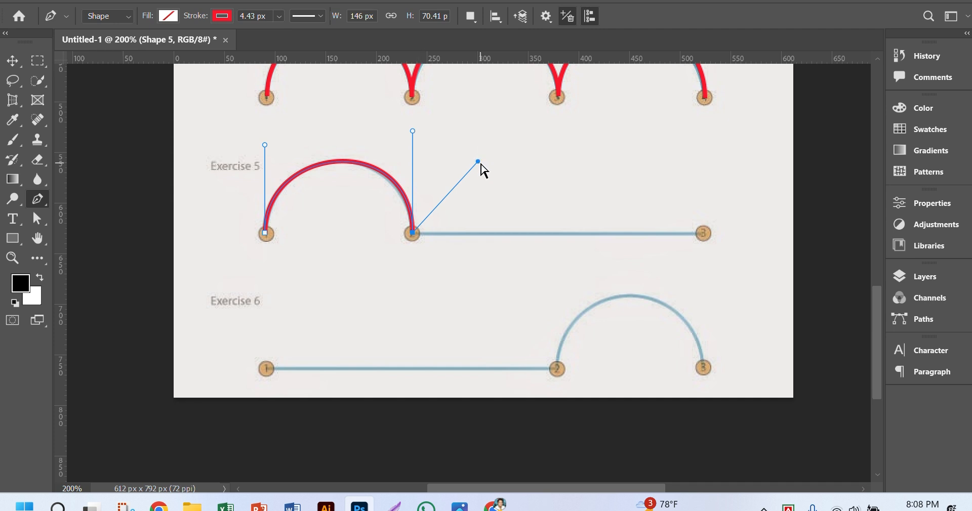
# Align point 2's outgoing handle horizontally with the template line and draw the straight Exercise 5 segment to point 3
pyautogui.moveTo(478, 162); pyautogui.dragTo(477, 232)
pyautogui.click(702, 233)
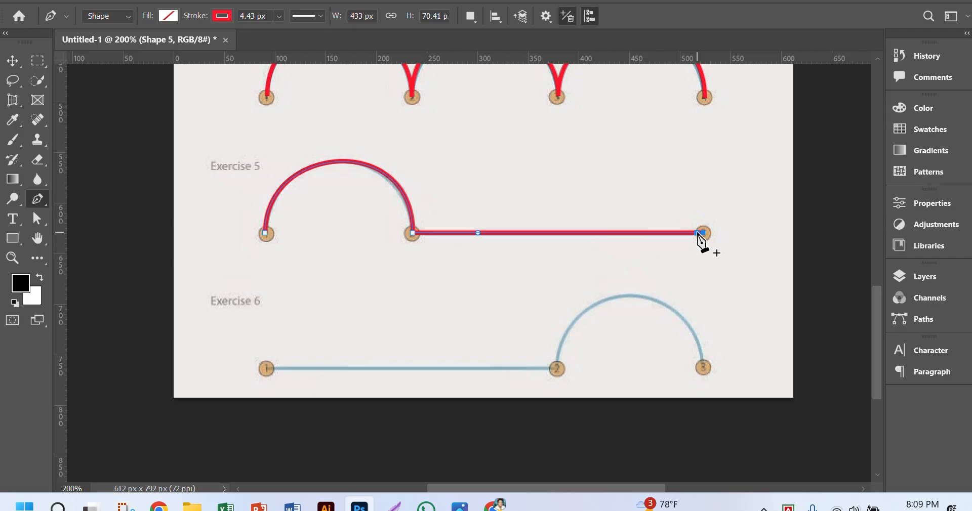
pyautogui.click(701, 234)
pyautogui.click(443, 233)
pyautogui.click(477, 233)
# Try raising point 2's outgoing handle to bow the Exercise 5 segment upward, and undo it
pyautogui.moveTo(478, 235); pyautogui.dragTo(537, 87)
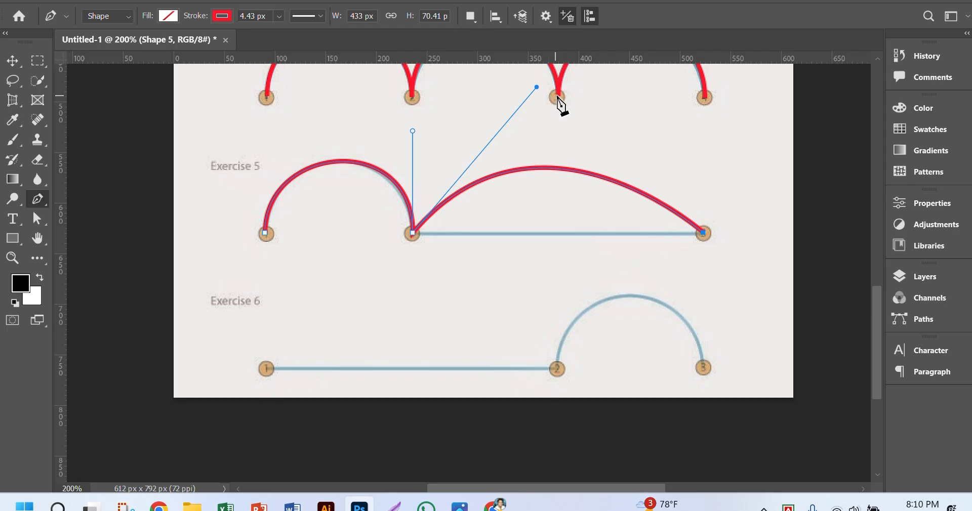
pyautogui.hotkey('ctrl', 'z')
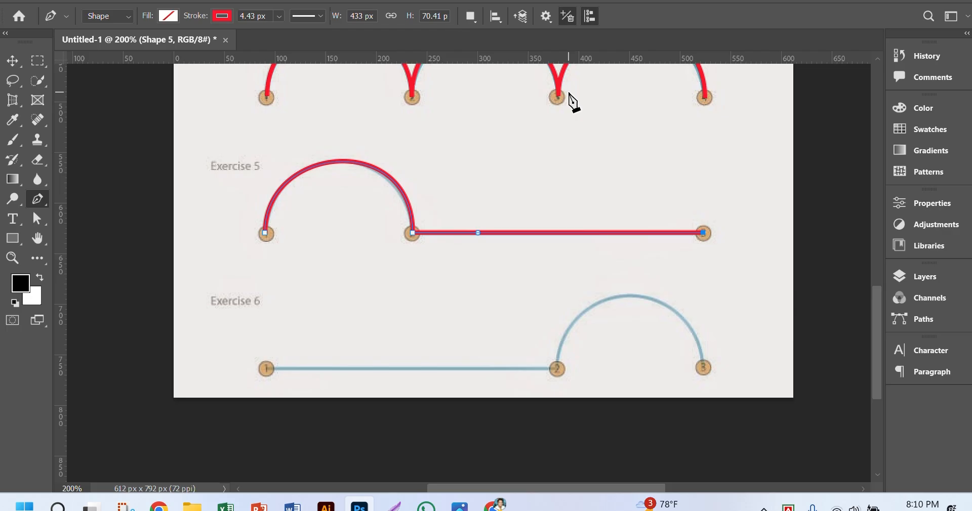
# Deselect the Exercise 5 path and draw the Exercise 6 straight segment, about 287 px long, from point 1 to point 2
pyautogui.scroll(-3, 560, 265)
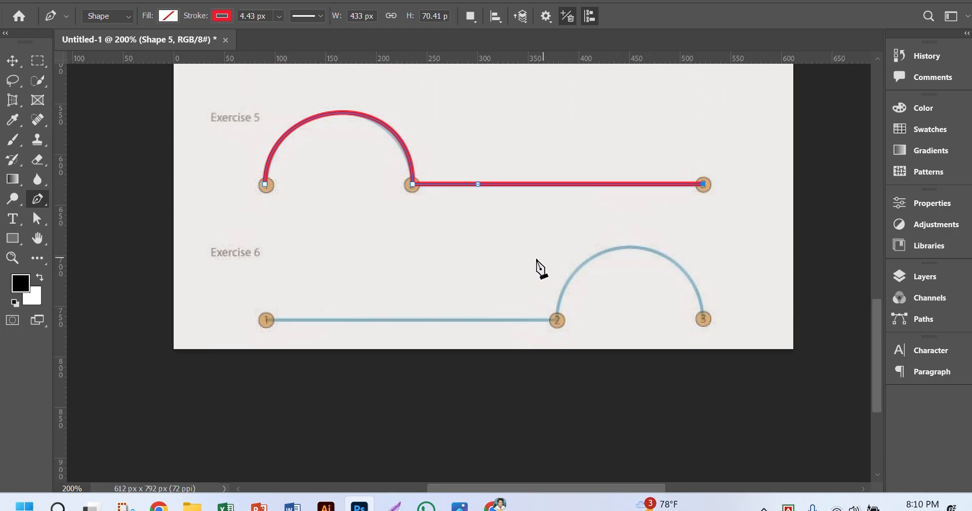
pyautogui.press('Escape')
pyautogui.hscroll(-2, 382, 337)
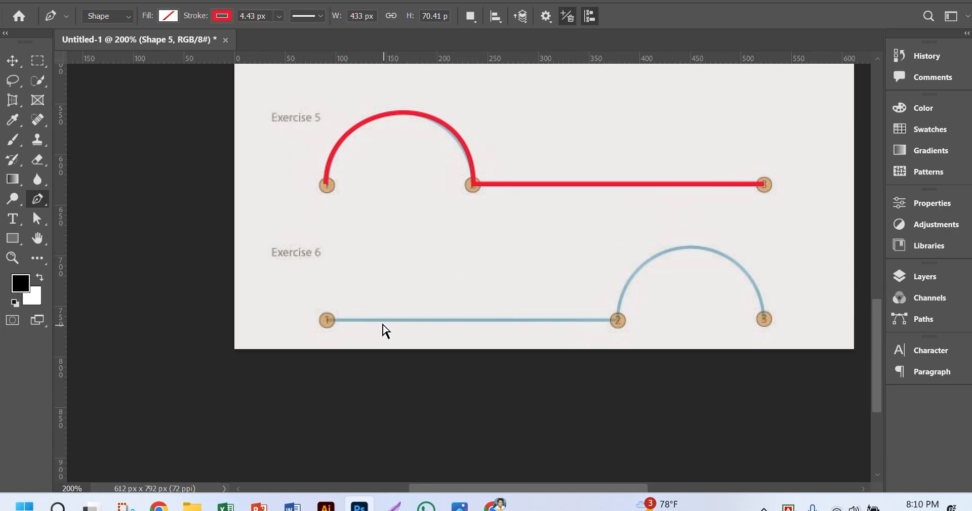
pyautogui.click(327, 320)
pyautogui.click(618, 319)
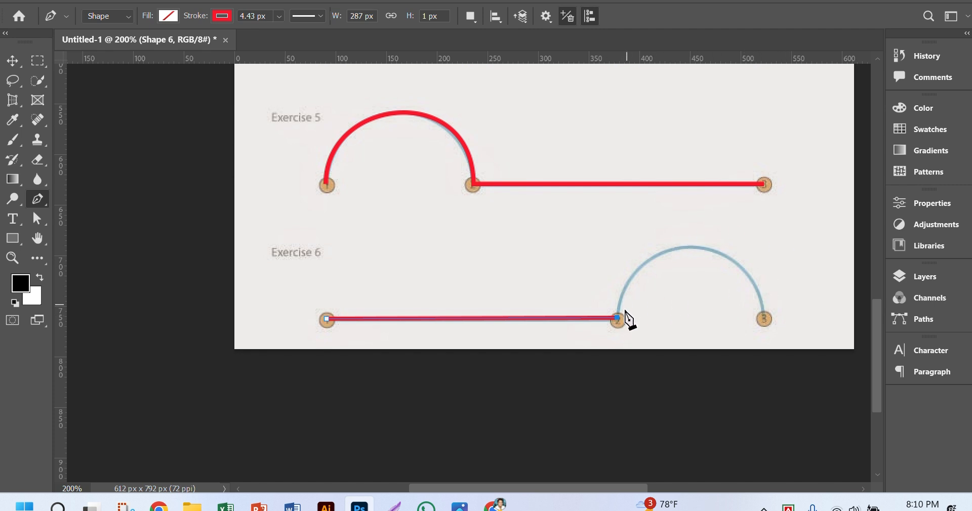
# Pull a vertical handle up from point 2, draw the Exercise 6 arch to point 3, lengthen point 2's handle to fit, and deselect
pyautogui.moveTo(617, 319); pyautogui.dragTo(616, 239)
pyautogui.hscroll(2, 727, 291)
pyautogui.moveTo(691, 320)
pyautogui.mouseDown()
pyautogui.moveTo(703, 397)
pyautogui.moveTo(721, 419)
pyautogui.mouseUp()
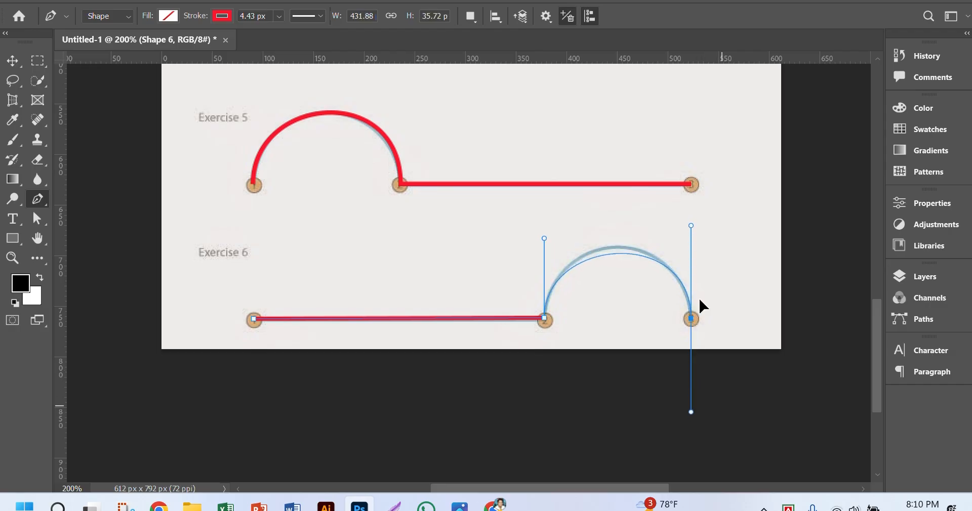
pyautogui.moveTo(545, 239); pyautogui.dragTo(544, 222)
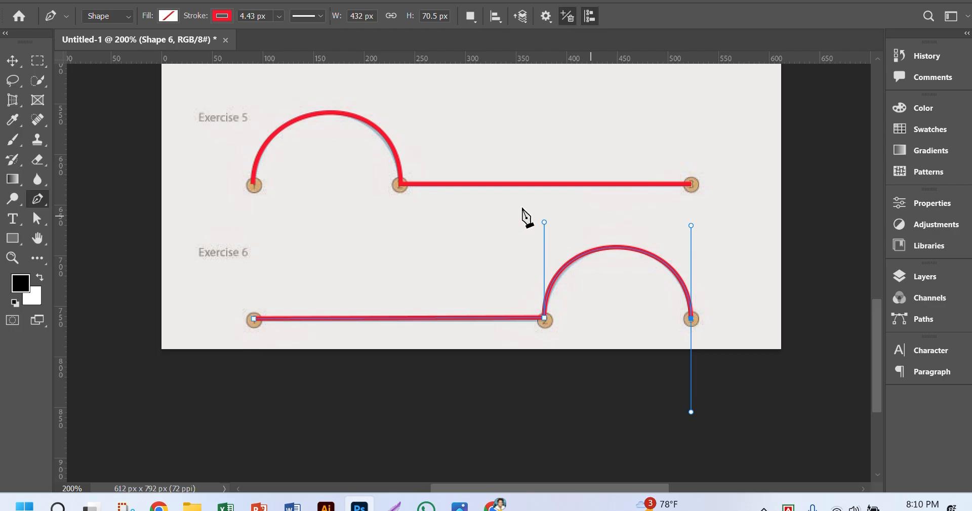
pyautogui.keyDown('ctrl'); pyautogui.click(455, 217); pyautogui.keyUp('ctrl')
pyautogui.hscroll(-2, 454, 216)
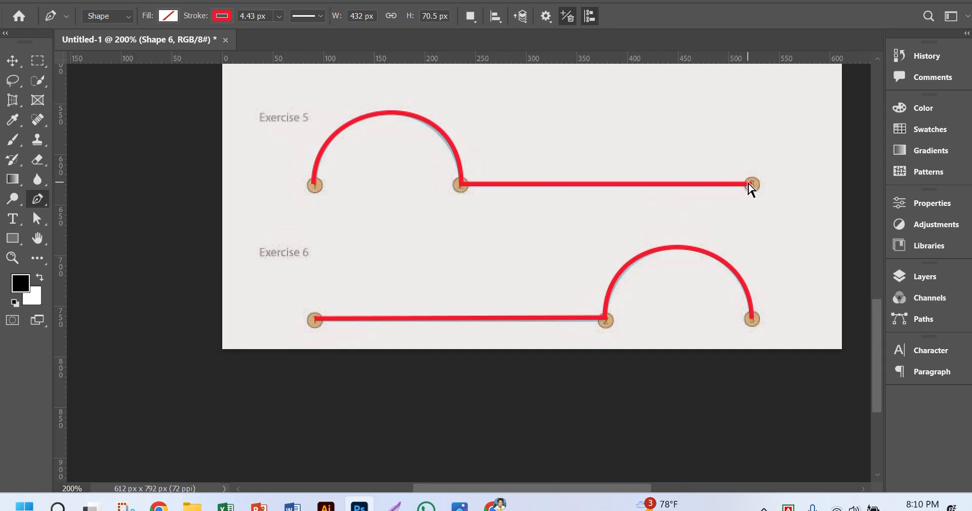
# Switch to the Move tool, select the exercise template layer and display the document's layers
pyautogui.click(13, 61)
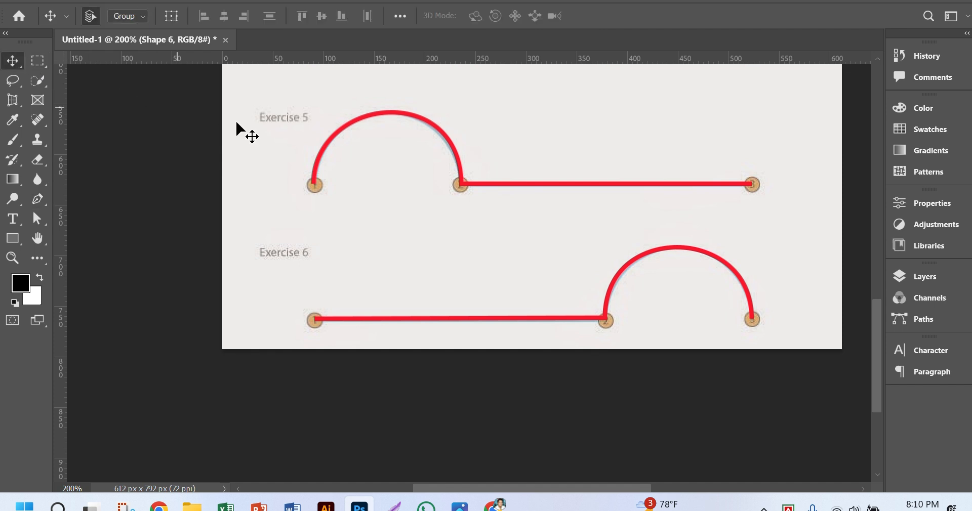
pyautogui.click(465, 182)
pyautogui.click(468, 187)
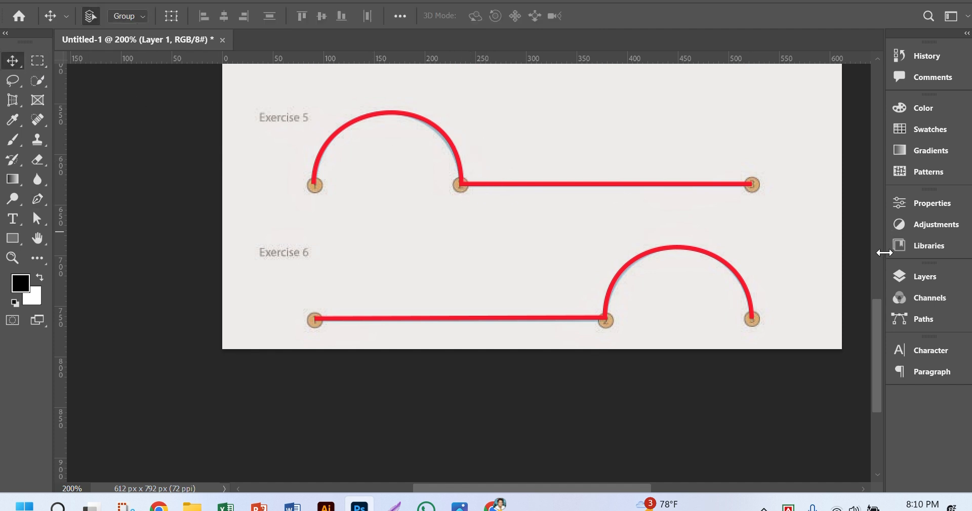
pyautogui.click(899, 272)
pyautogui.click(897, 273)
pyautogui.click(898, 272)
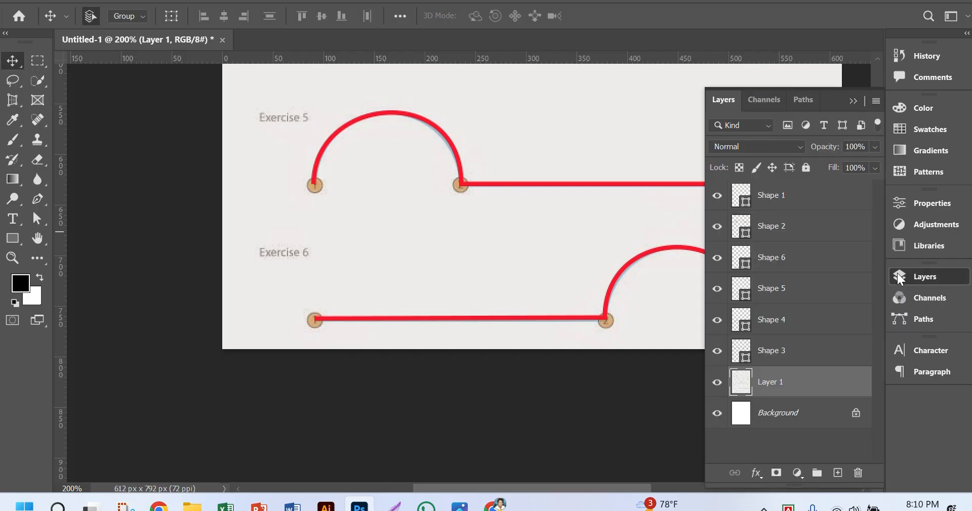
# Toggle the Shape 3 and Shape 2 layers off and back on to check what each contains
pyautogui.click(759, 354)
pyautogui.click(717, 350)
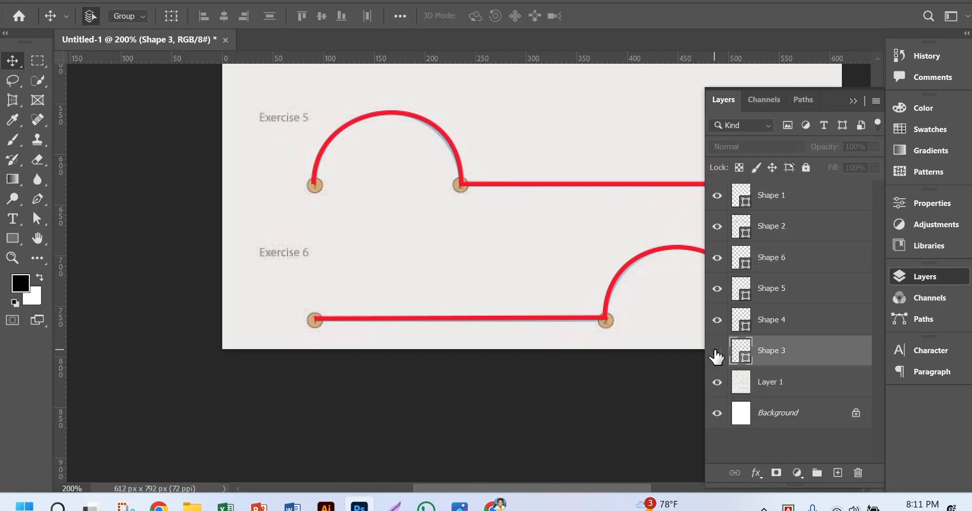
pyautogui.click(716, 351)
pyautogui.click(761, 197)
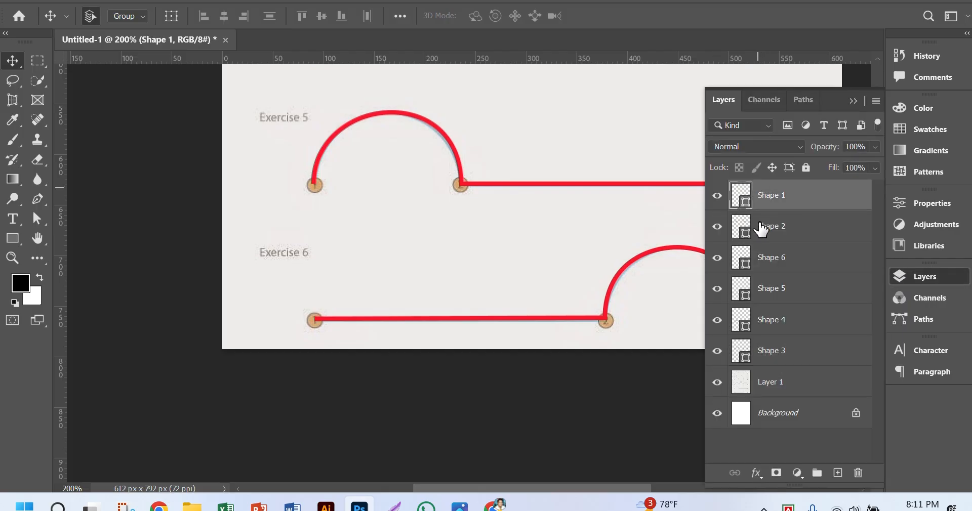
pyautogui.click(760, 232)
pyautogui.click(717, 227)
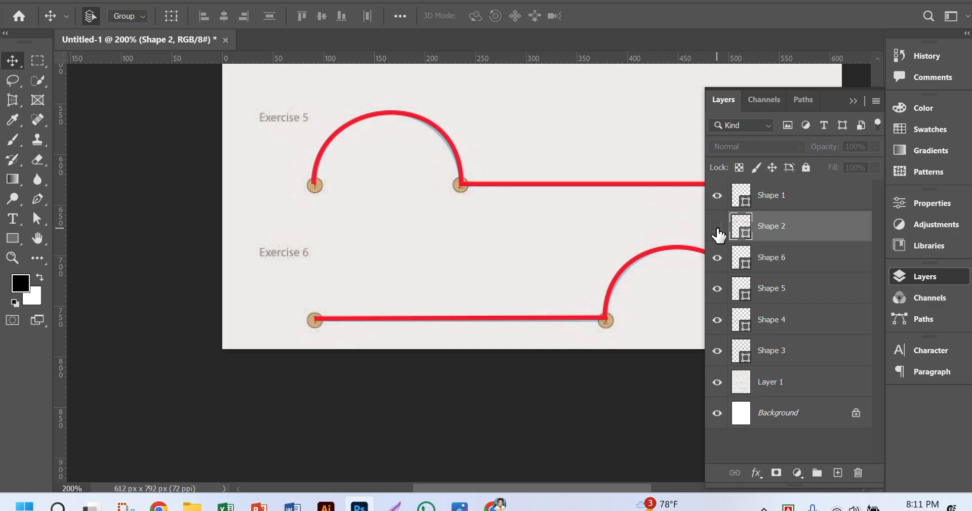
pyautogui.keyDown('ctrl'); pyautogui.click(548, 207); pyautogui.keyUp('ctrl')
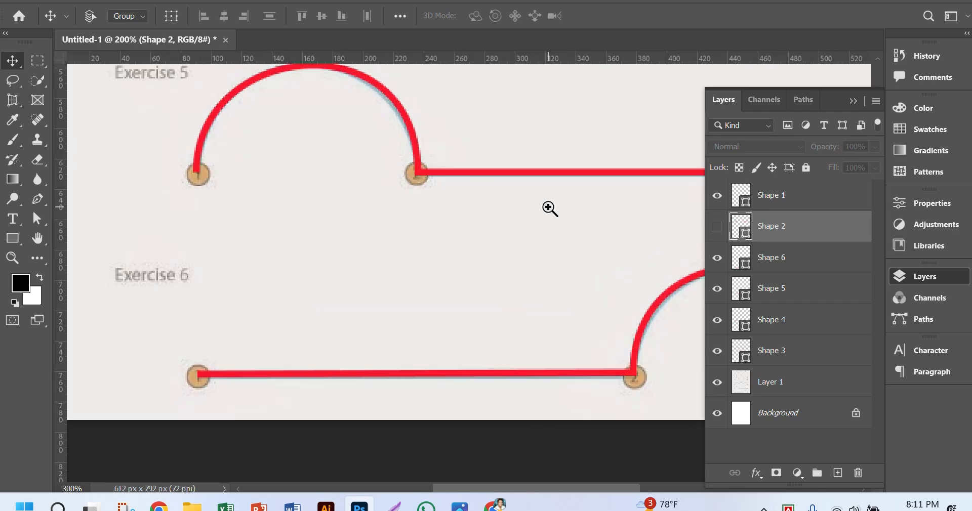
pyautogui.click(718, 228)
# Toggle Shape 2, Shape 4 and Shape 3 off and on with the whole page in view to match each layer to its exercise
pyautogui.hotkey('ctrl', '-')
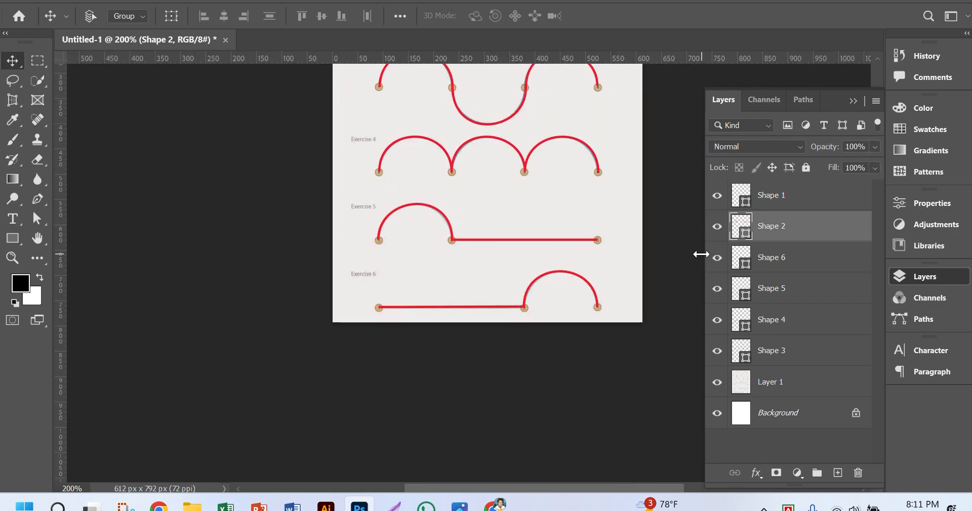
pyautogui.hotkey('ctrl', '-')
pyautogui.hotkey('ctrl', '-')
pyautogui.hotkey('ctrl', '-')
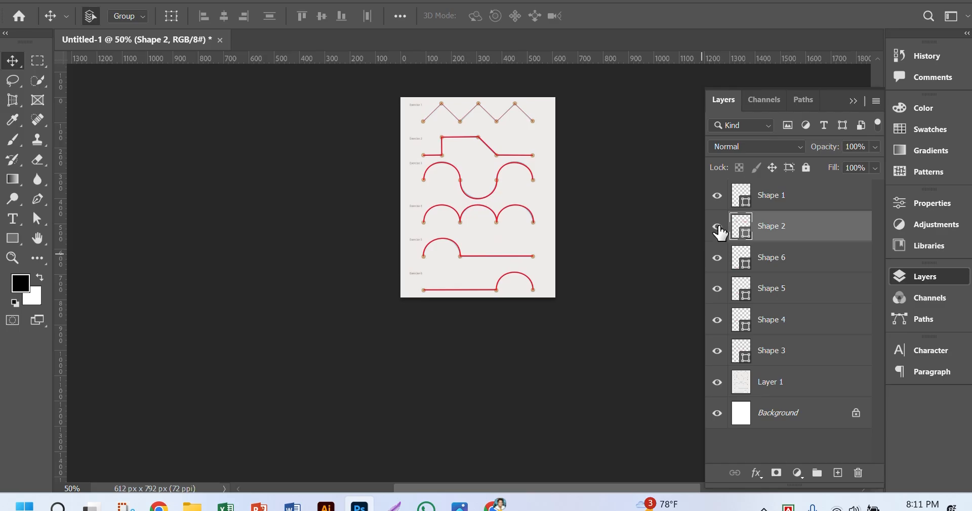
pyautogui.click(718, 228)
pyautogui.click(718, 227)
pyautogui.click(715, 321)
pyautogui.click(716, 321)
pyautogui.click(717, 351)
pyautogui.click(717, 353)
# Select the Shape 5 layer and toggle its visibility off and back on to check which exercise it holds
pyautogui.click(759, 287)
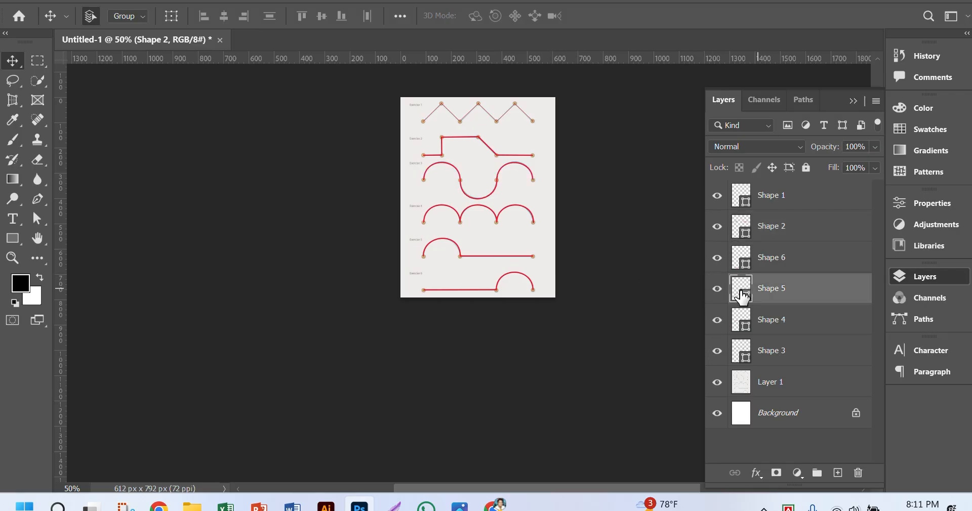
pyautogui.click(716, 291)
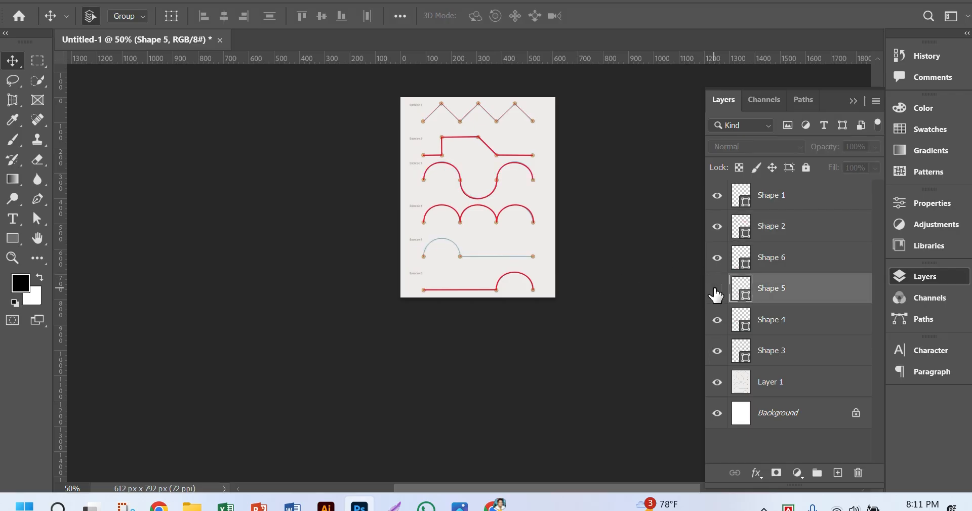
pyautogui.click(717, 289)
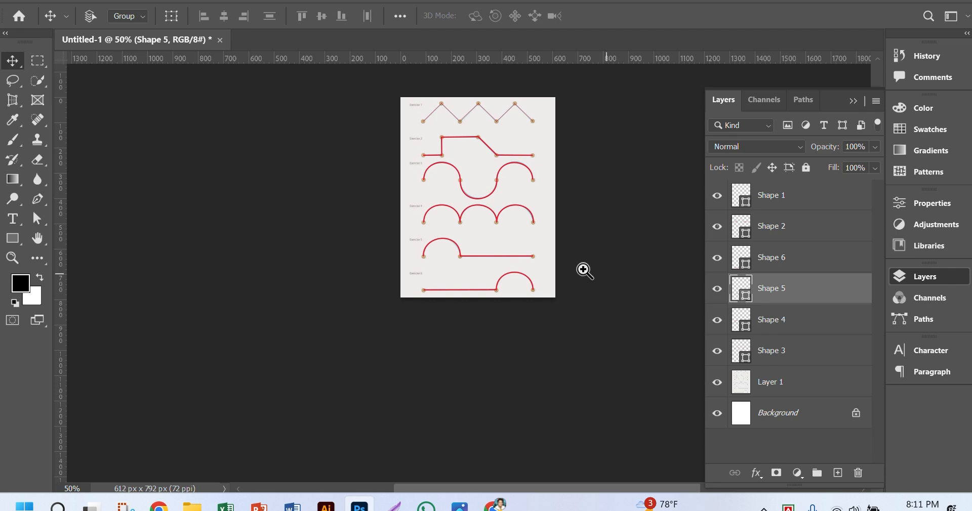
# Switch to the Direct Selection tool and select the Exercise 5 path to display its anchor points
pyautogui.keyDown('ctrl'); pyautogui.click(514, 260); pyautogui.keyUp('ctrl')
pyautogui.keyDown('ctrl'); pyautogui.click(514, 261); pyautogui.keyUp('ctrl')
pyautogui.keyDown('ctrl'); pyautogui.click(514, 260); pyautogui.keyUp('ctrl')
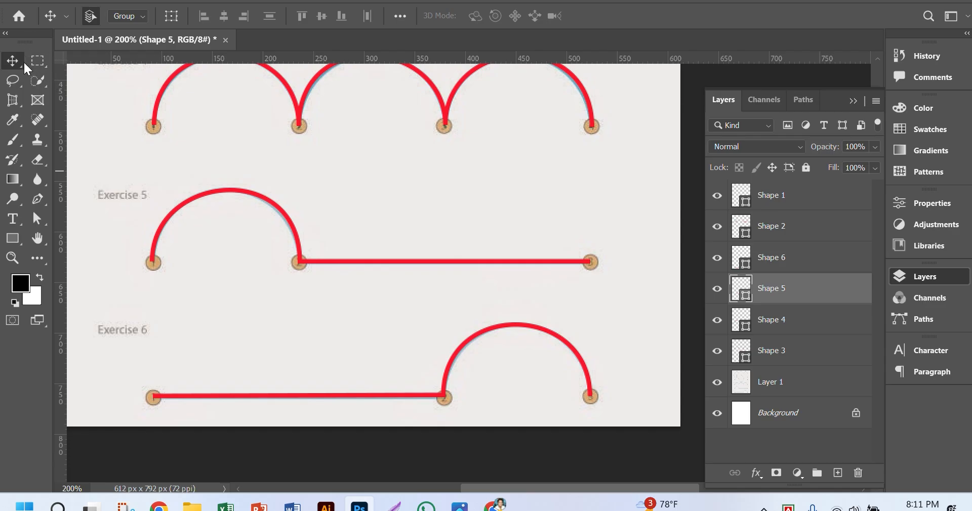
pyautogui.press('ctrl')
pyautogui.press('ctrl')
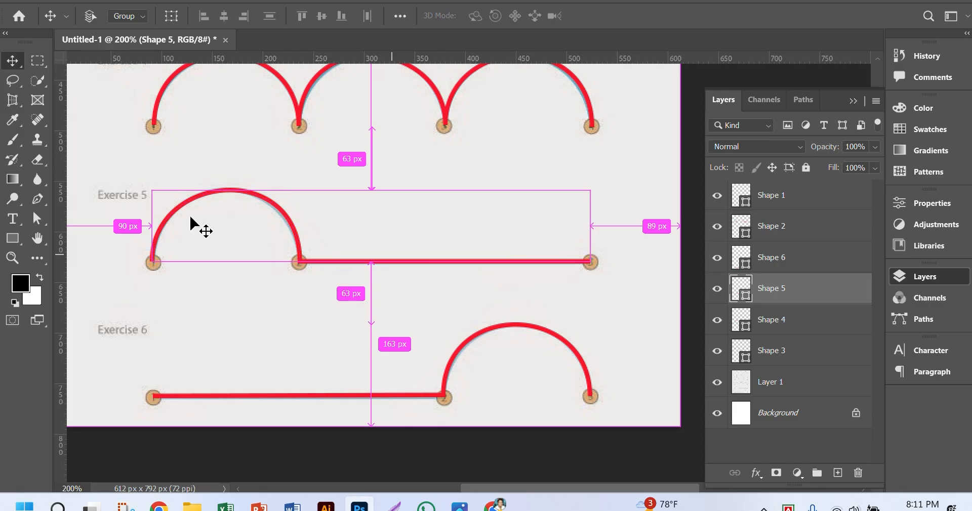
pyautogui.click(37, 219)
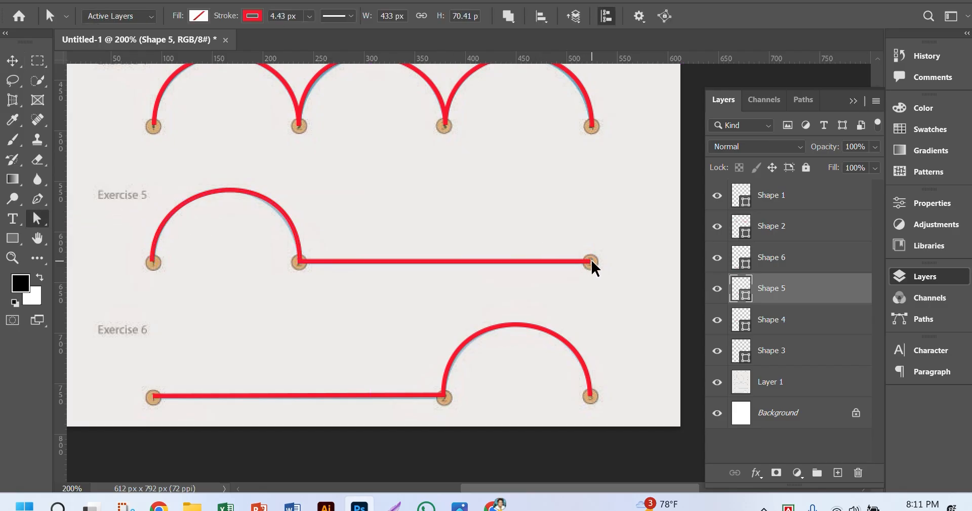
pyautogui.press('ctrl')
pyautogui.rightClick(41, 217)
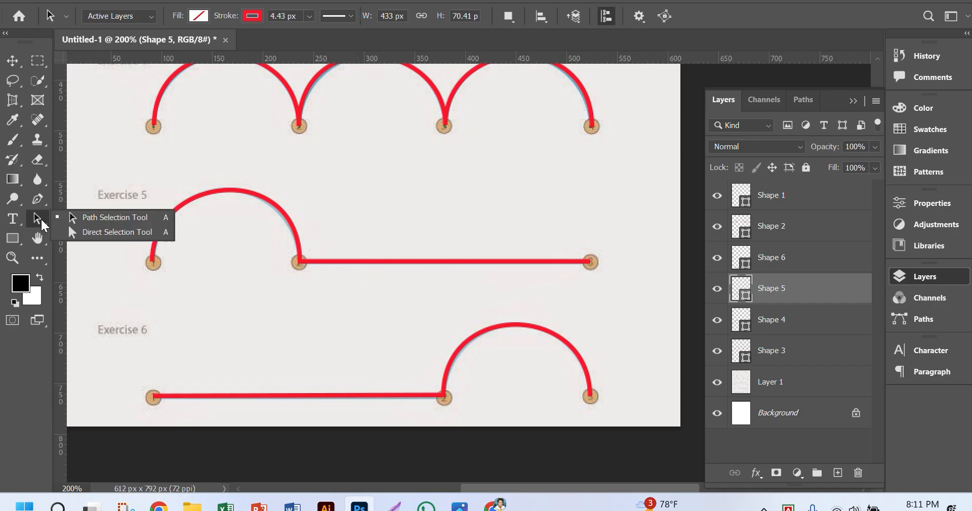
pyautogui.click(68, 225)
pyautogui.click(574, 260)
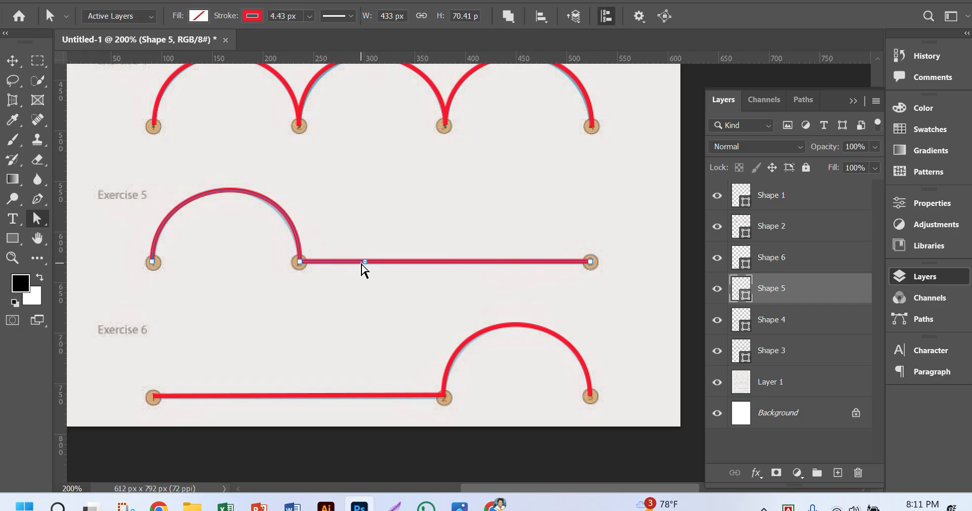
# Pull point 2's outgoing direction handle in Exercise 5 off the straight line to below the point, bending the segment
pyautogui.hscroll(-2, 377, 273)
pyautogui.scroll(1, 389, 261)
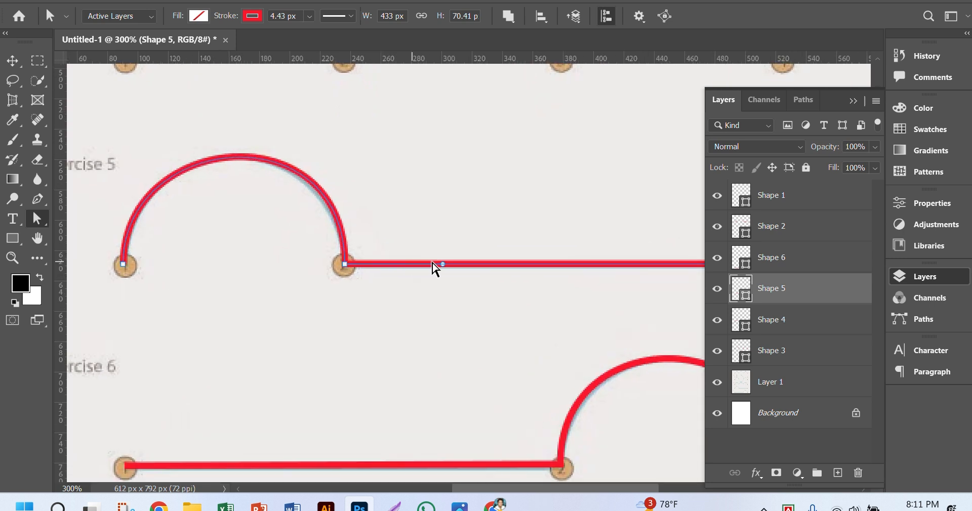
pyautogui.click(440, 264)
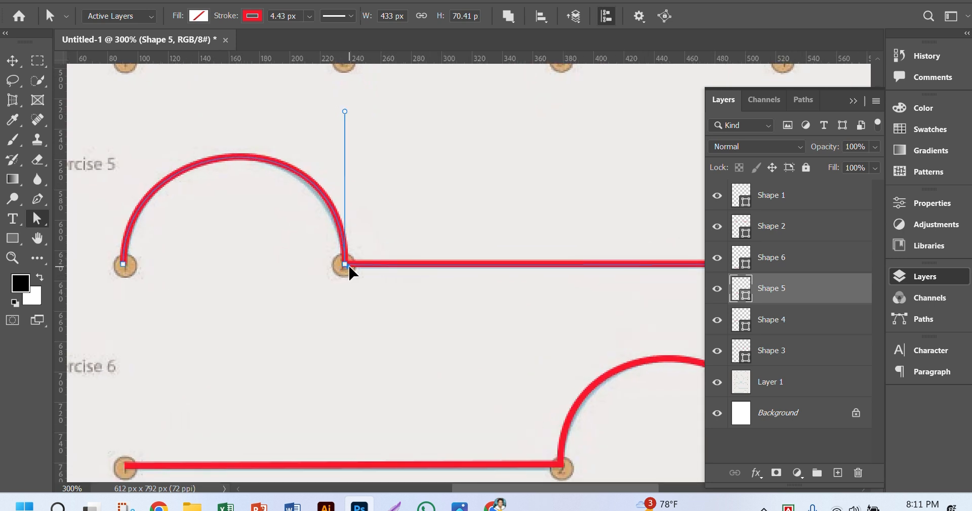
pyautogui.moveTo(347, 268); pyautogui.dragTo(349, 314)
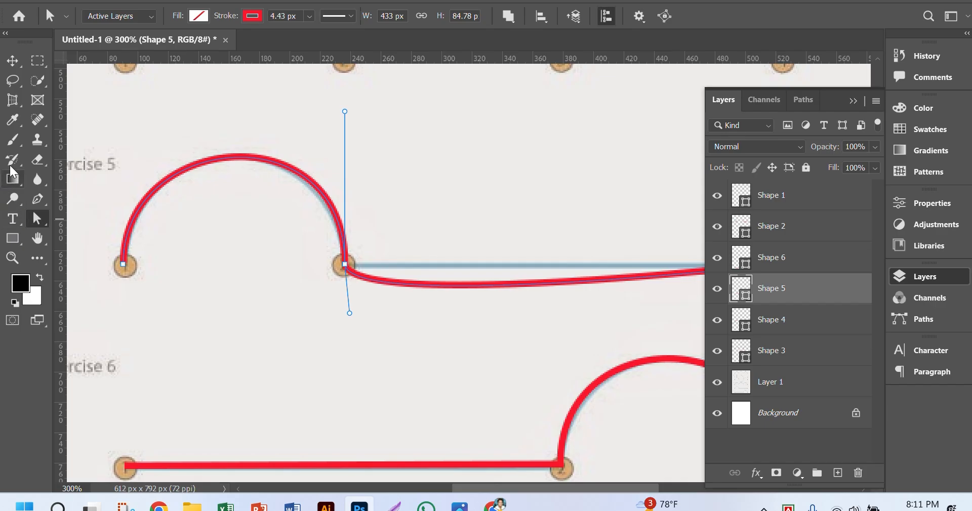
# Convert point 2 of Exercise 5 to a corner point with the Pen tool, removing its direction handles
pyautogui.click(37, 199)
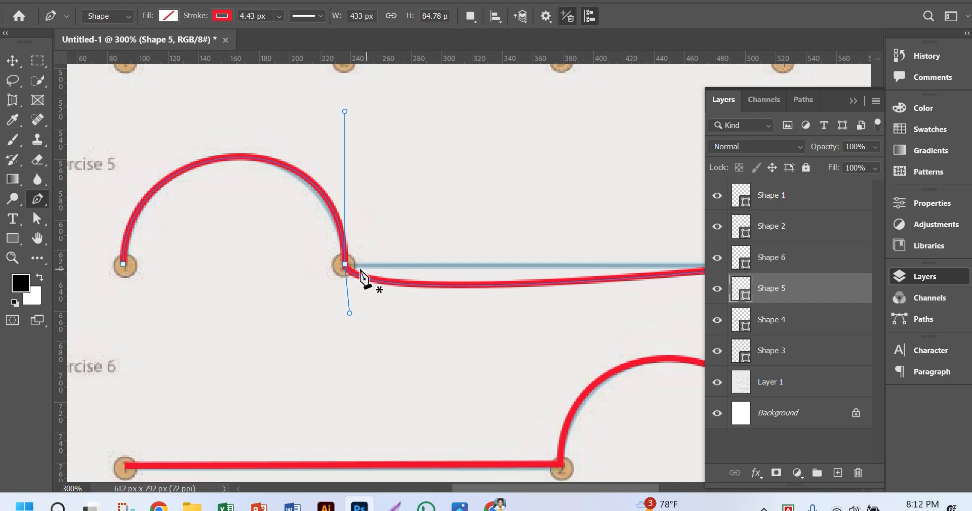
pyautogui.keyDown('alt'); pyautogui.click(344, 264); pyautogui.keyUp('alt')
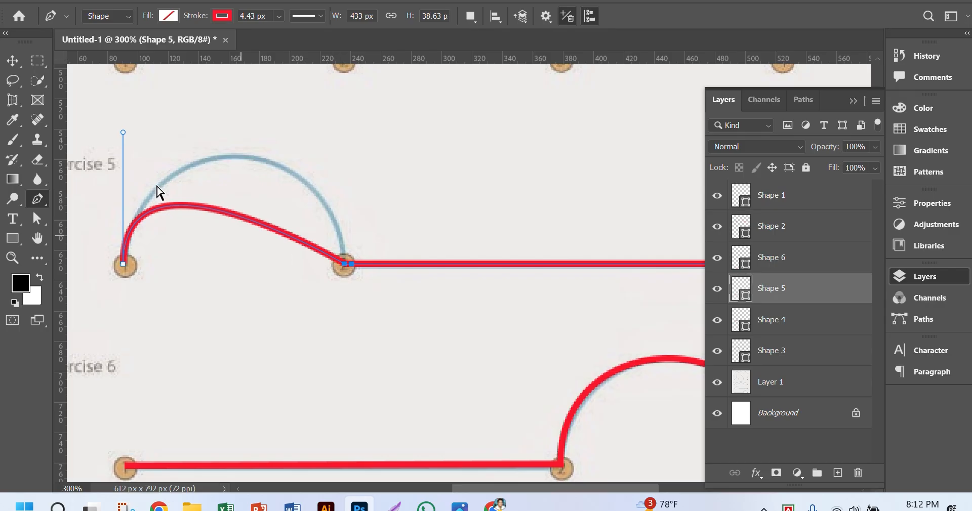
pyautogui.click(344, 264)
pyautogui.hotkey('ctrl', '-')
pyautogui.hotkey('ctrl', '-')
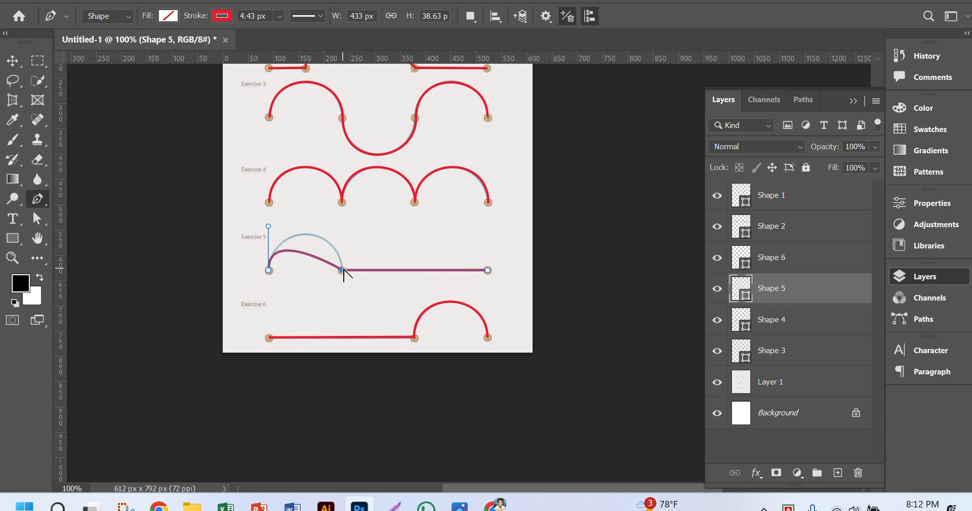
# Pull new handles from point 2 to rebuild the Exercise 5 arch, break the lower one onto the straight line, and deselect the path
pyautogui.moveTo(343, 270); pyautogui.dragTo(347, 319)
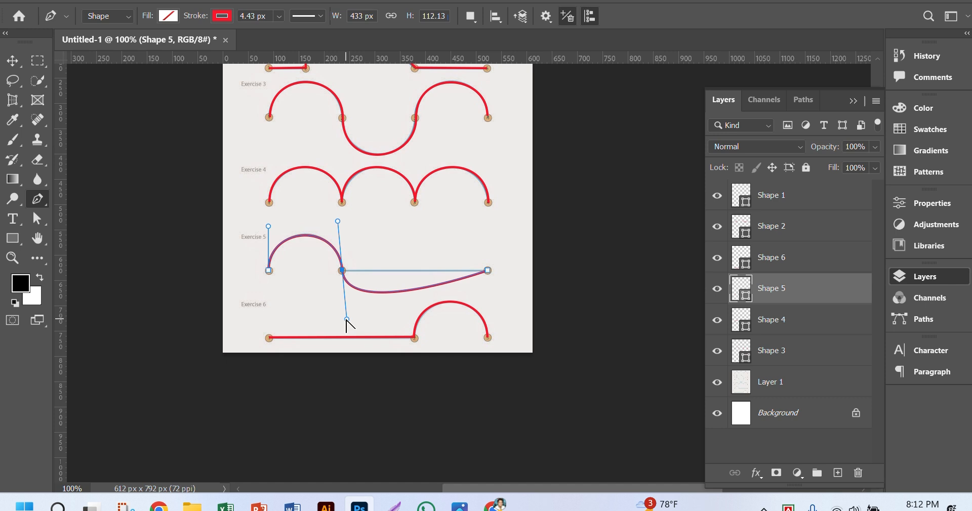
pyautogui.moveTo(347, 321); pyautogui.dragTo(382, 270)
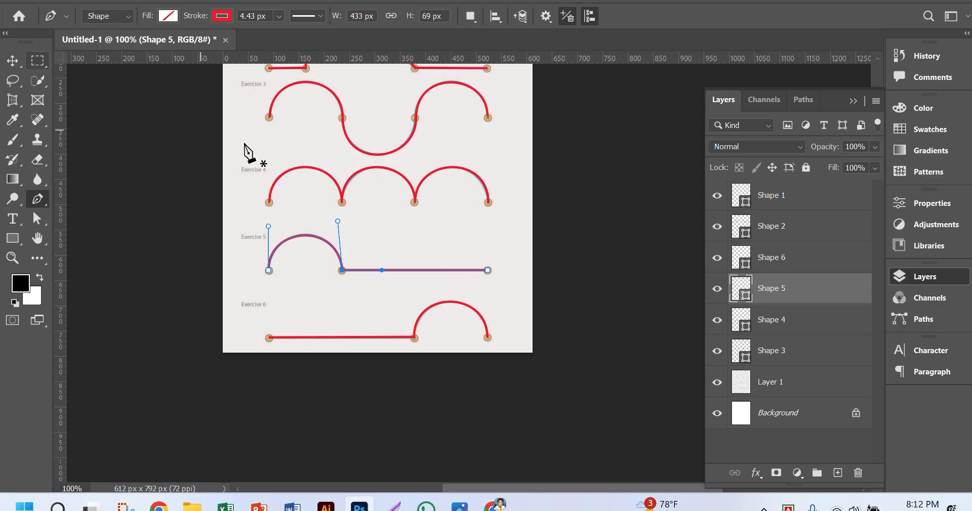
pyautogui.click(487, 272)
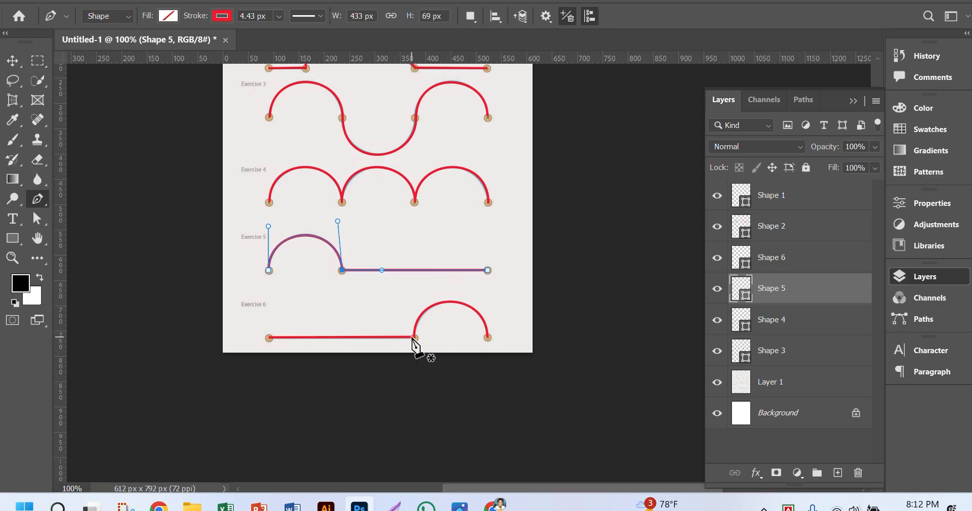
pyautogui.press('Escape')
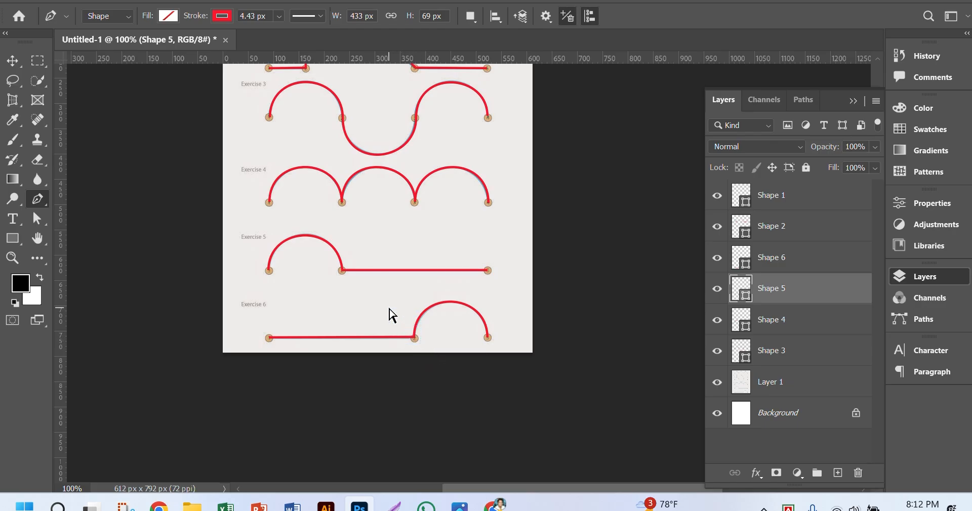
# Select the Shape 4 layer, hide its path outline and switch to the Move tool to view the finished exercises
pyautogui.click(745, 321)
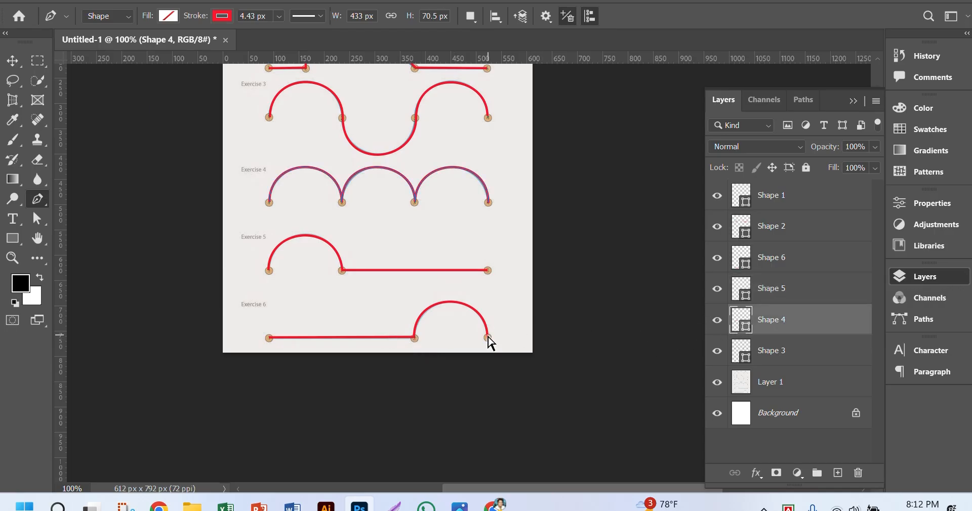
pyautogui.keyDown('ctrl'); pyautogui.click(488, 335); pyautogui.keyUp('ctrl')
pyautogui.click(12, 61)
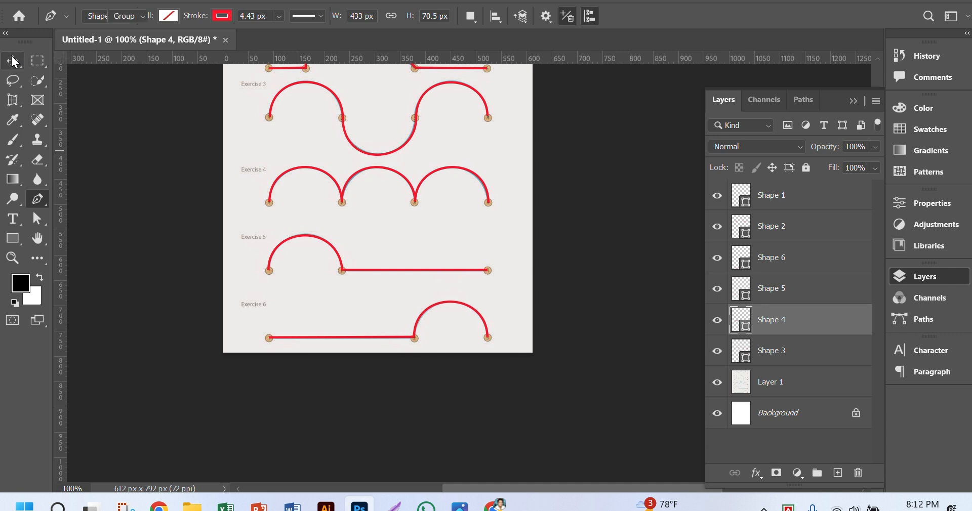
pyautogui.scroll(3, 524, 254)
pyautogui.scroll(4, 507, 233)
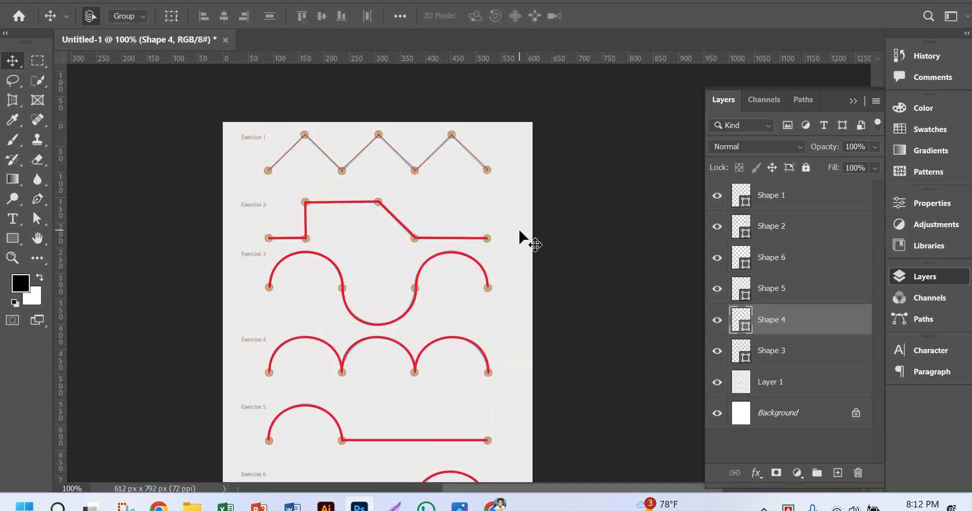